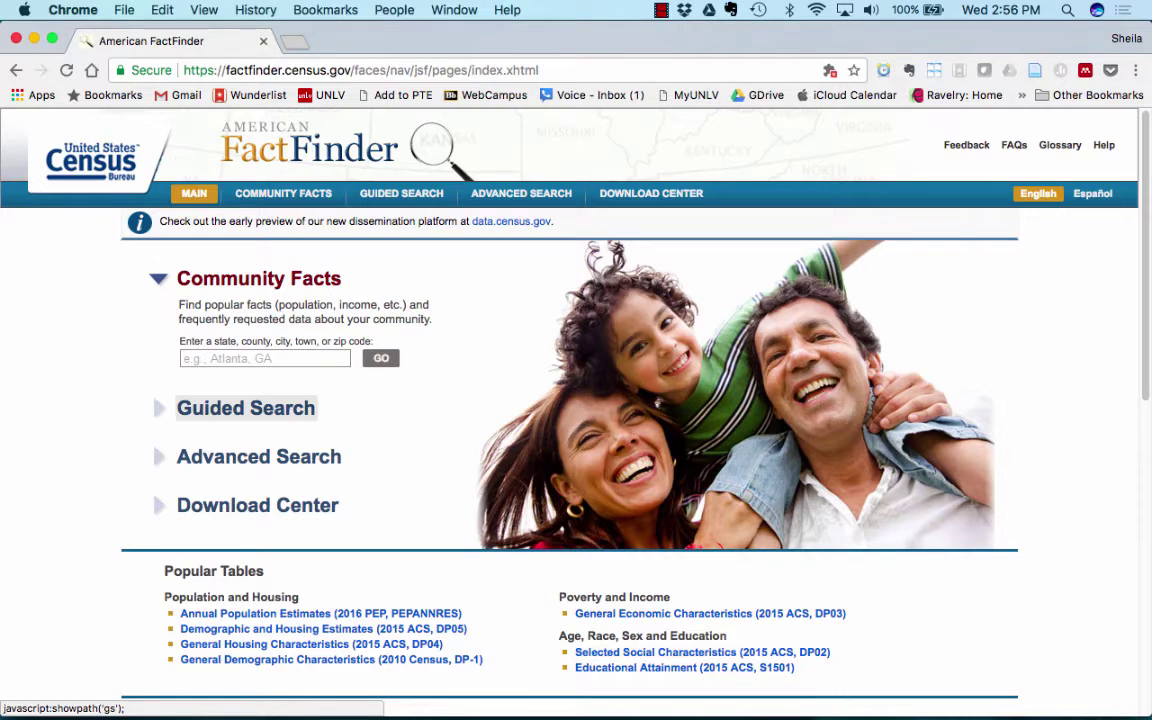
- Expand Guided Search on the American FactFinder home page
{"action": "left_click", "coordinate": [245, 408]}
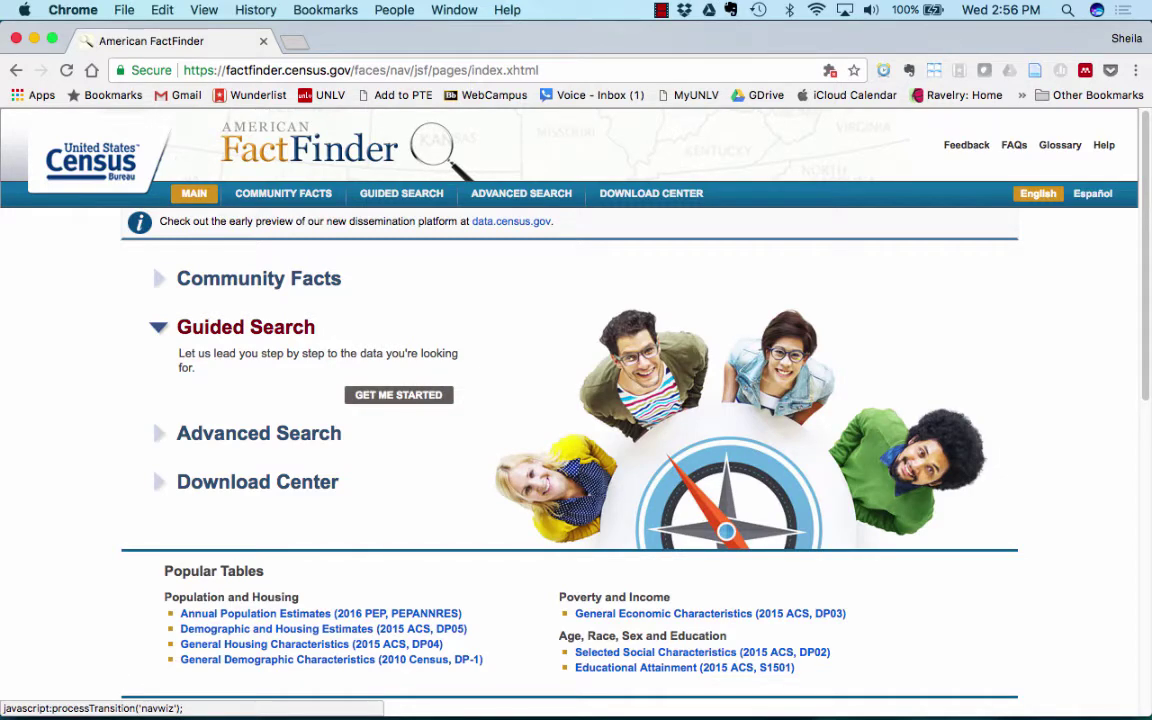
- Launch the Guided Search wizard, then bring the Facts about Nevada worksheet in Word to the front
{"action": "left_click", "coordinate": [398, 394]}
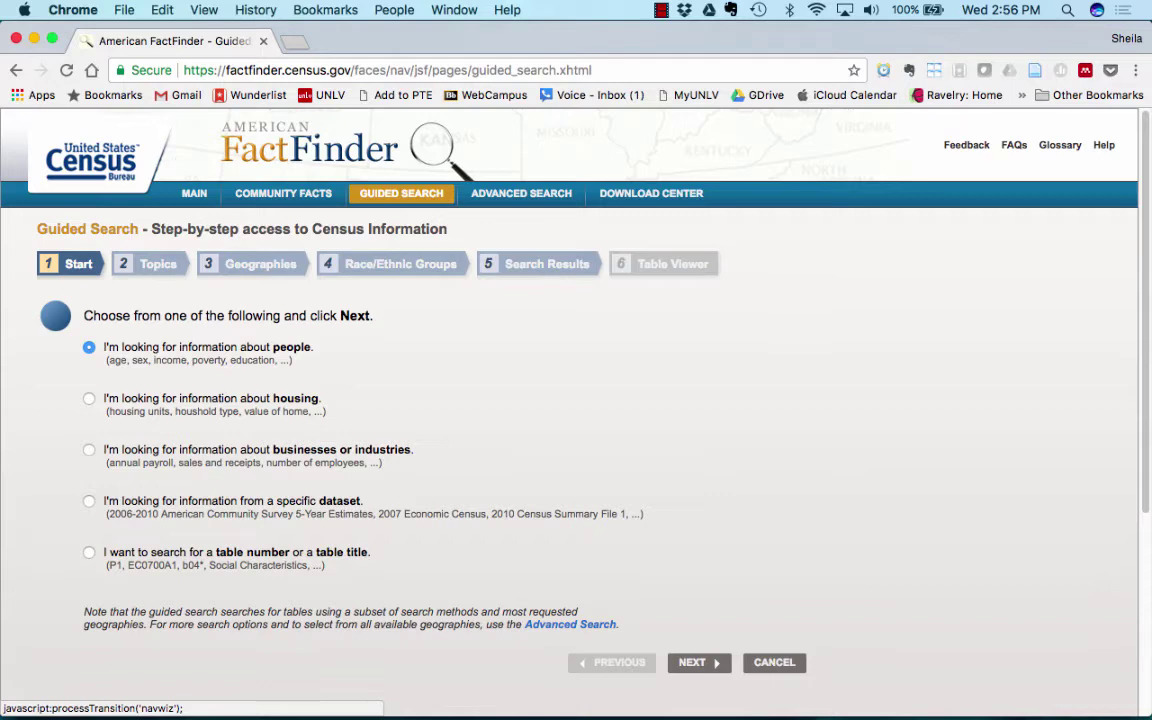
{"action": "key", "text": "super+Tab"}
{"action": "key", "text": "super+Tab"}
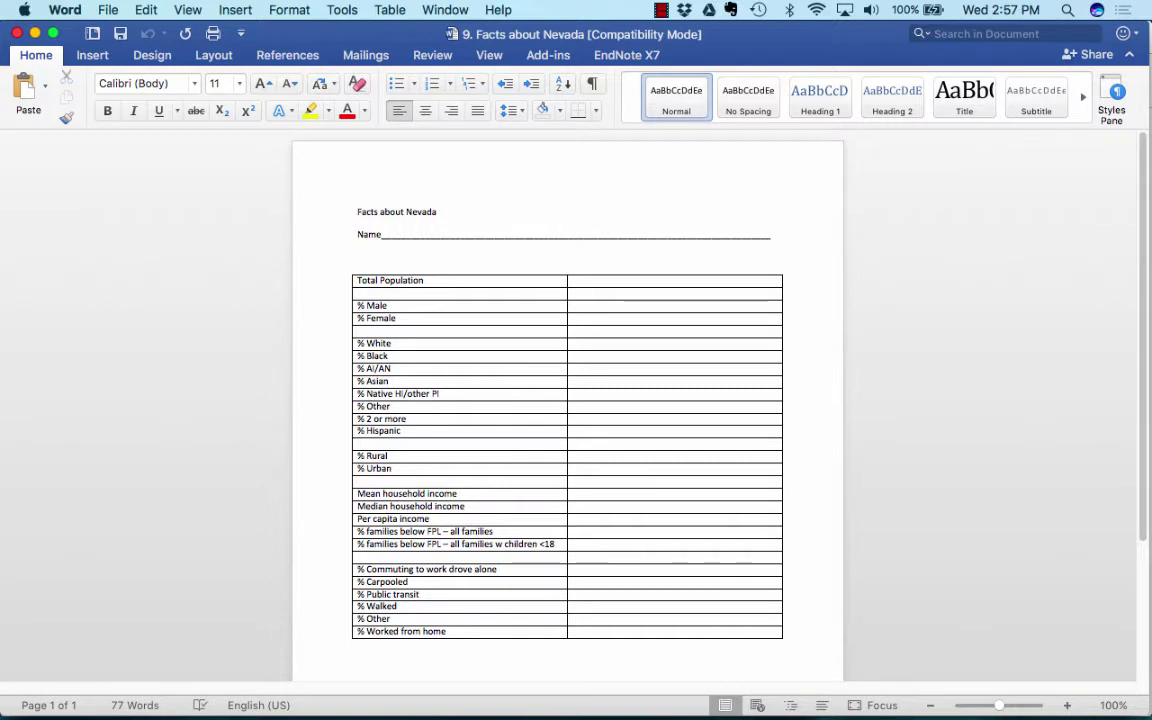
{"action": "key", "text": "super+Tab"}
{"action": "key", "text": "super+Tab"}
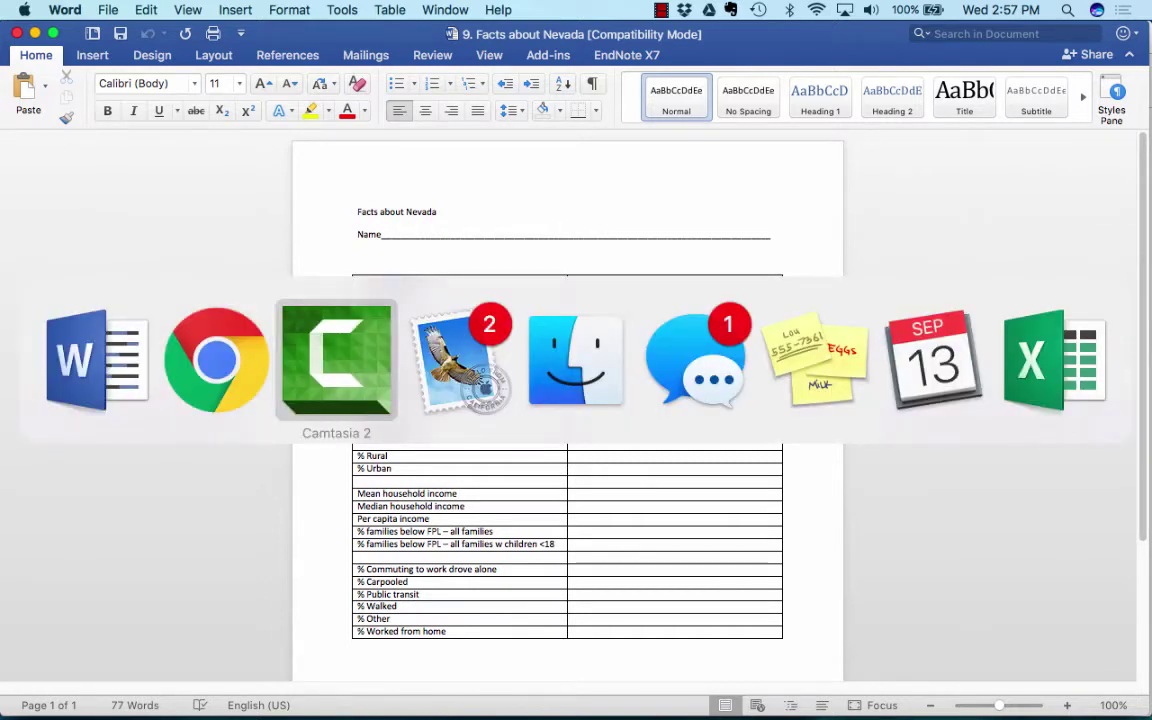
{"action": "key", "text": "super+Tab"}
{"action": "key", "text": "super+Tab"}
{"action": "key", "text": "super+Tab"}
{"action": "key", "text": "super+Tab"}
{"action": "key", "text": "super+Tab"}
{"action": "key", "text": "super+Tab"}
{"action": "key", "text": "super+Tab"}
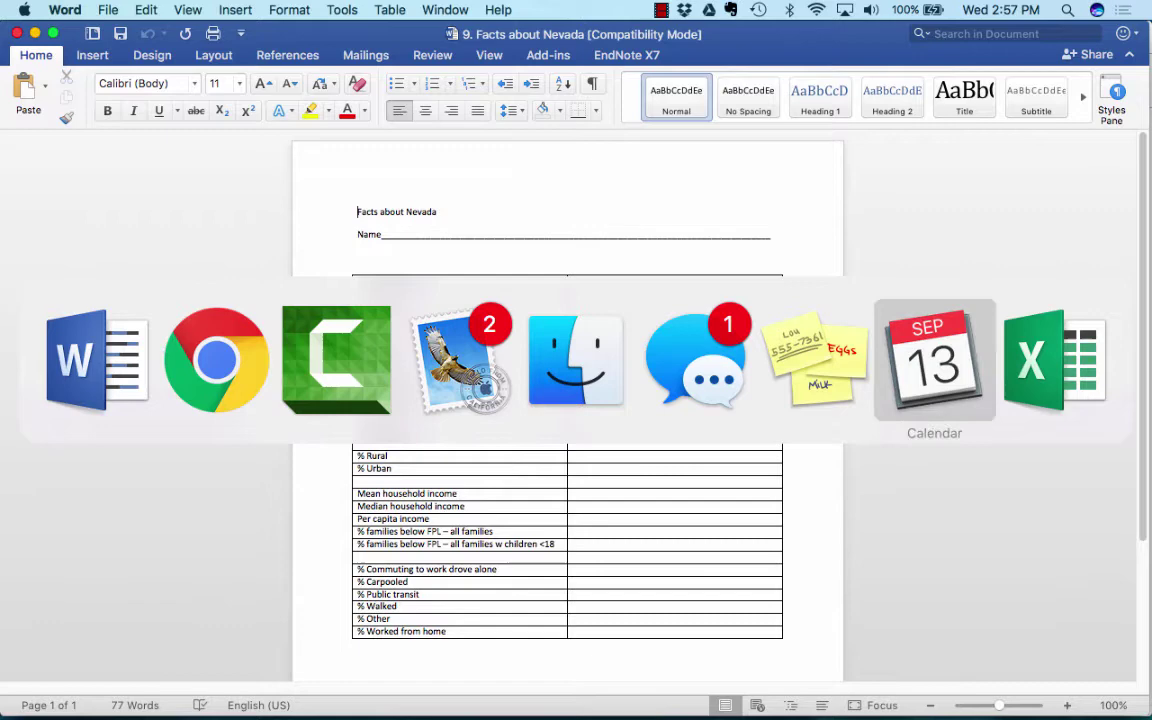
{"action": "key", "text": "super+Tab"}
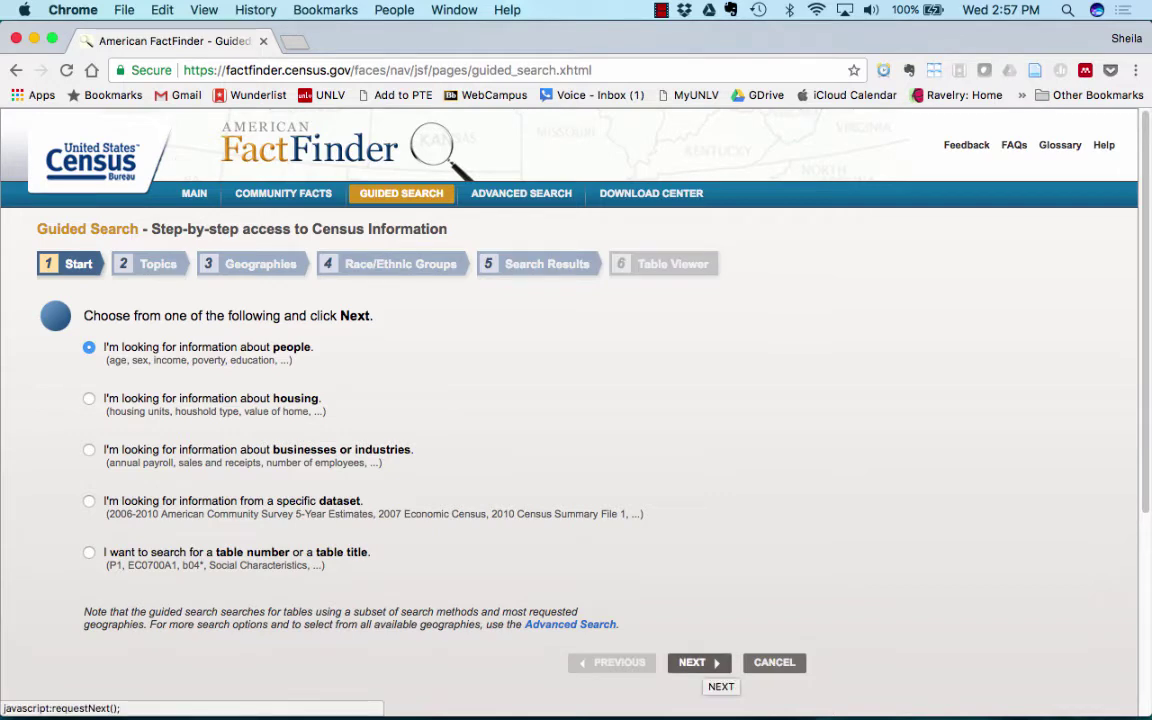
- Continue with people data and add Population Total from Basic Count/Estimate, matching 1,099 tables
{"action": "left_click", "coordinate": [698, 662]}
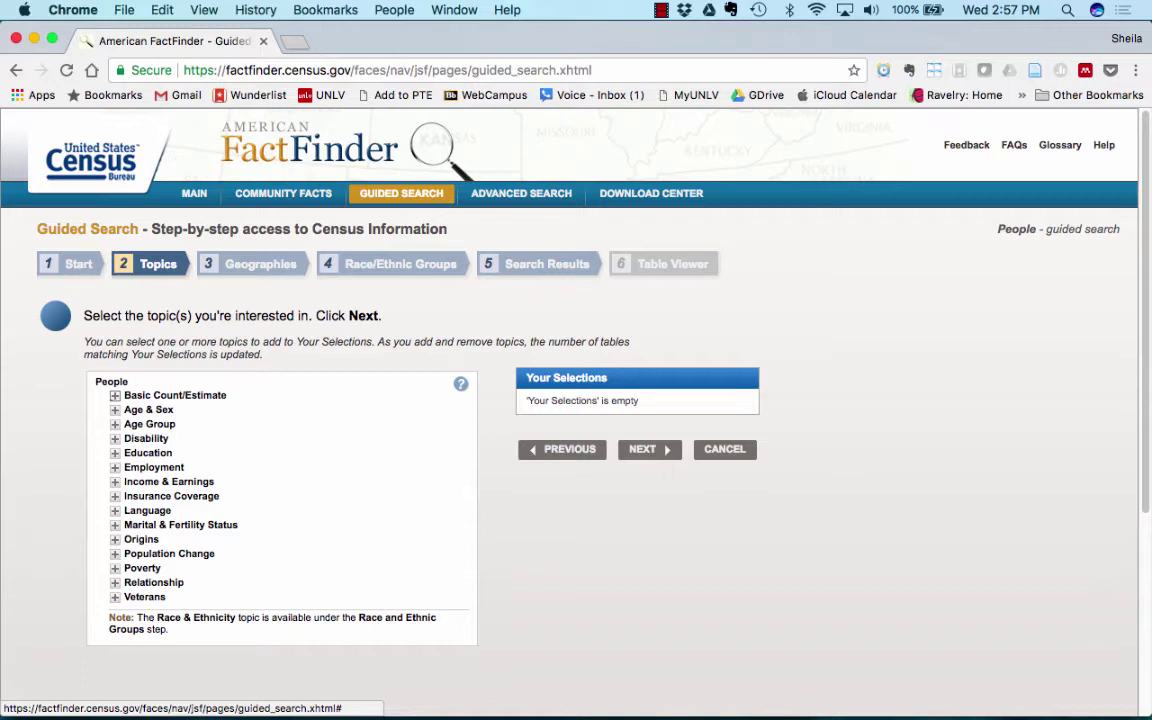
{"action": "left_click", "coordinate": [175, 395]}
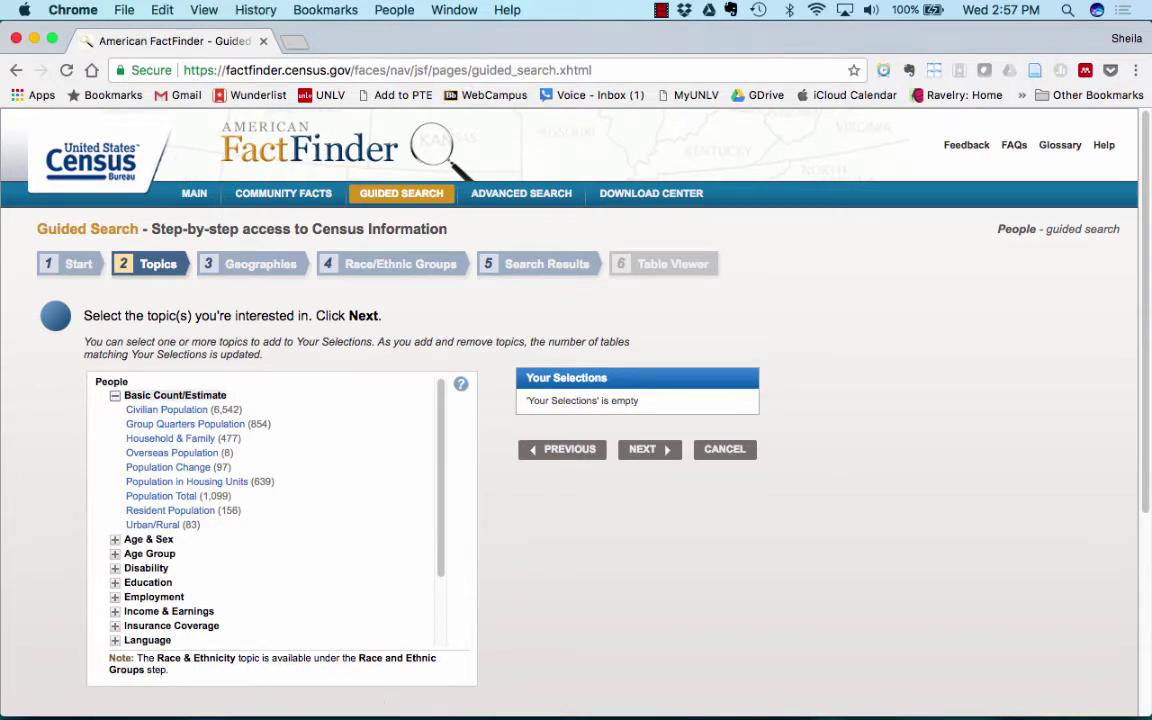
{"action": "key", "text": "Tab"}
{"action": "key", "text": "Tab"}
{"action": "key", "text": "Tab"}
{"action": "key", "text": "Tab"}
{"action": "key", "text": "Tab"}
{"action": "key", "text": "Tab"}
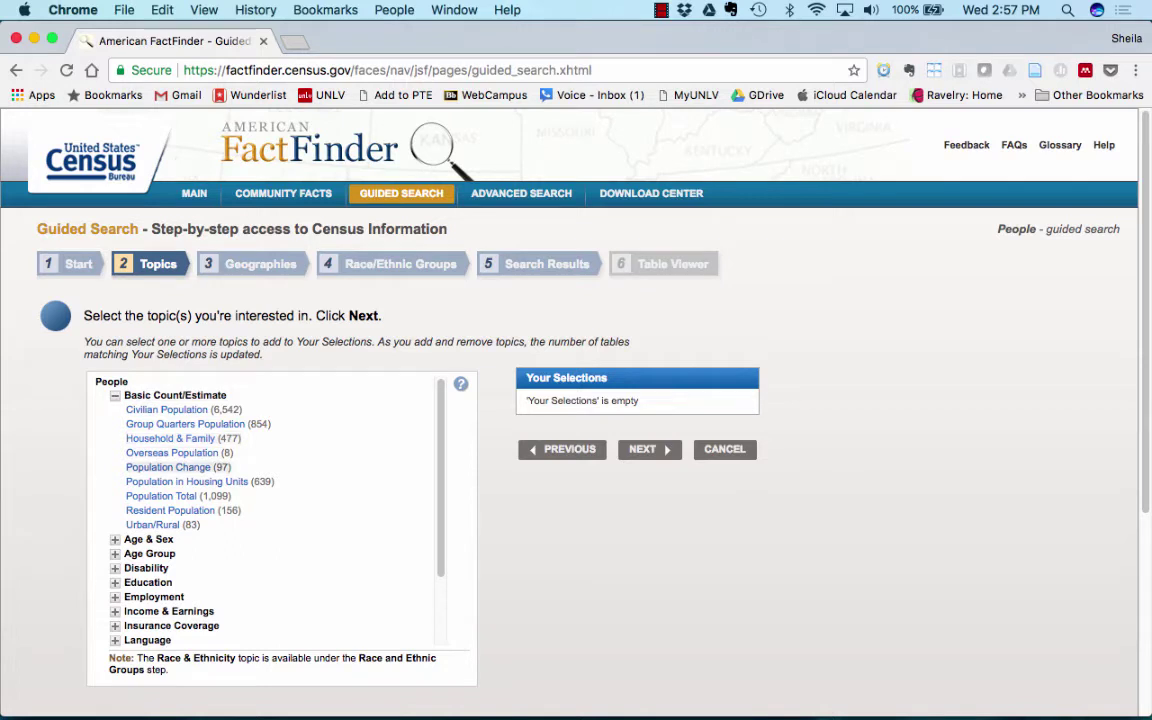
{"action": "key", "text": "Return"}
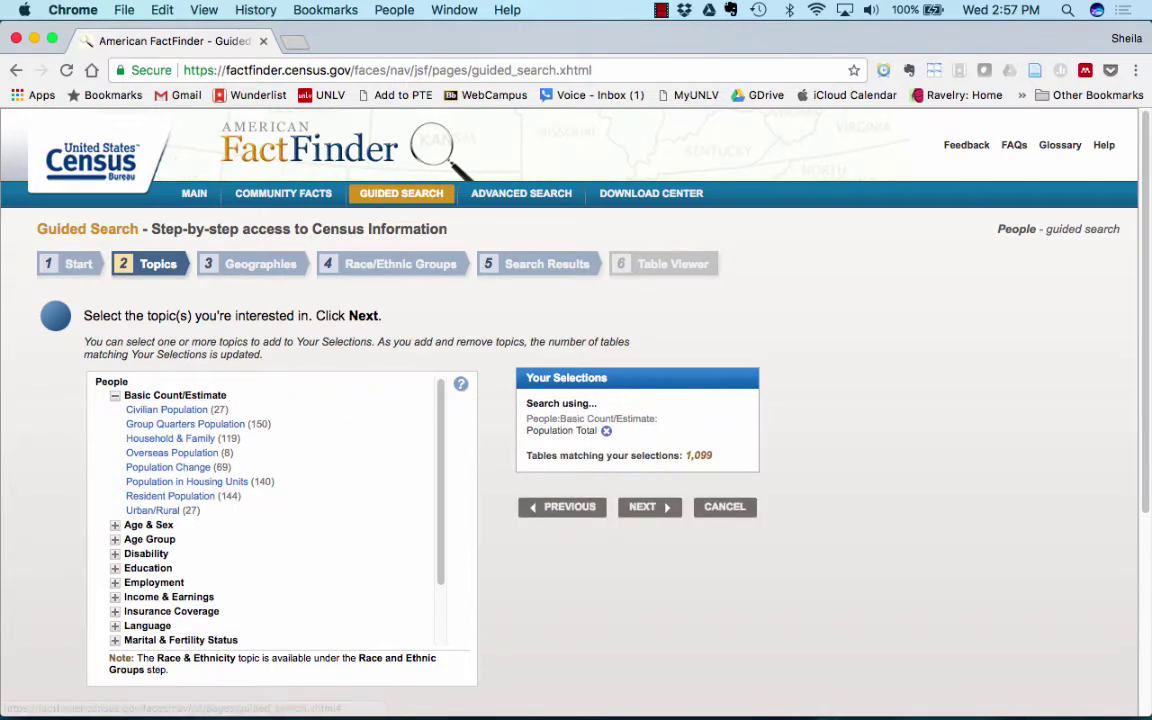
{"action": "key", "text": "Tab"}
{"action": "key", "text": "Tab"}
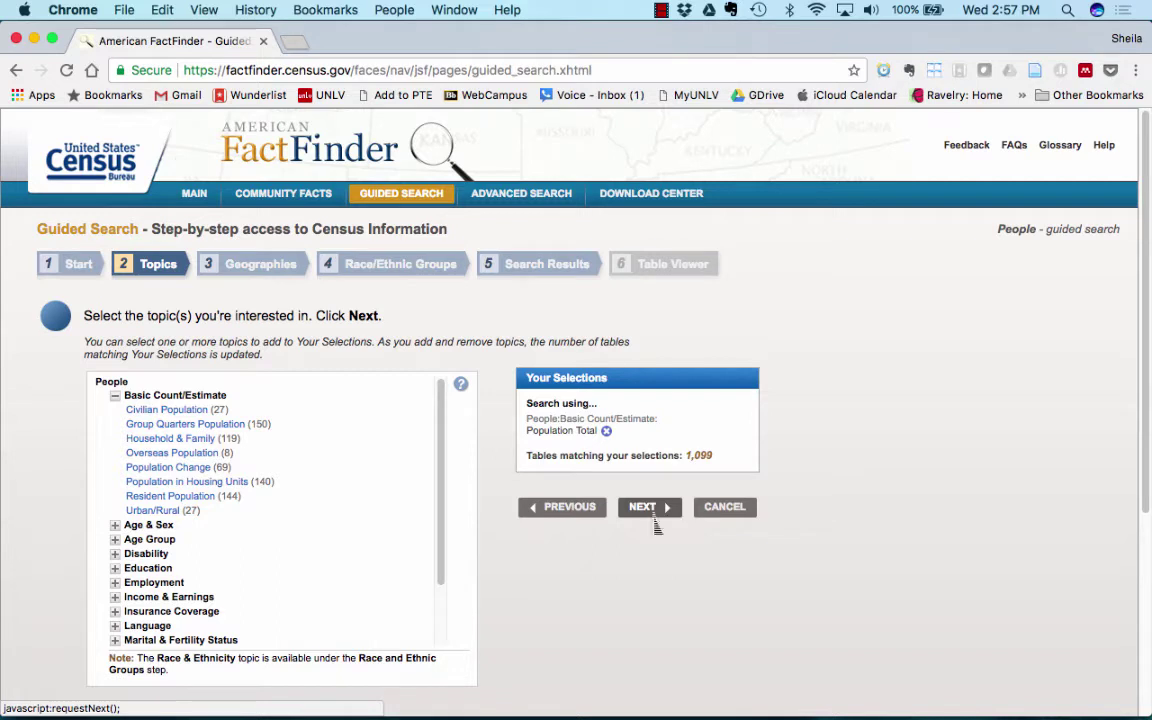
- Add Nevada as a State - 040 geography, narrowing the results to 522 tables
{"action": "key", "text": "Return"}
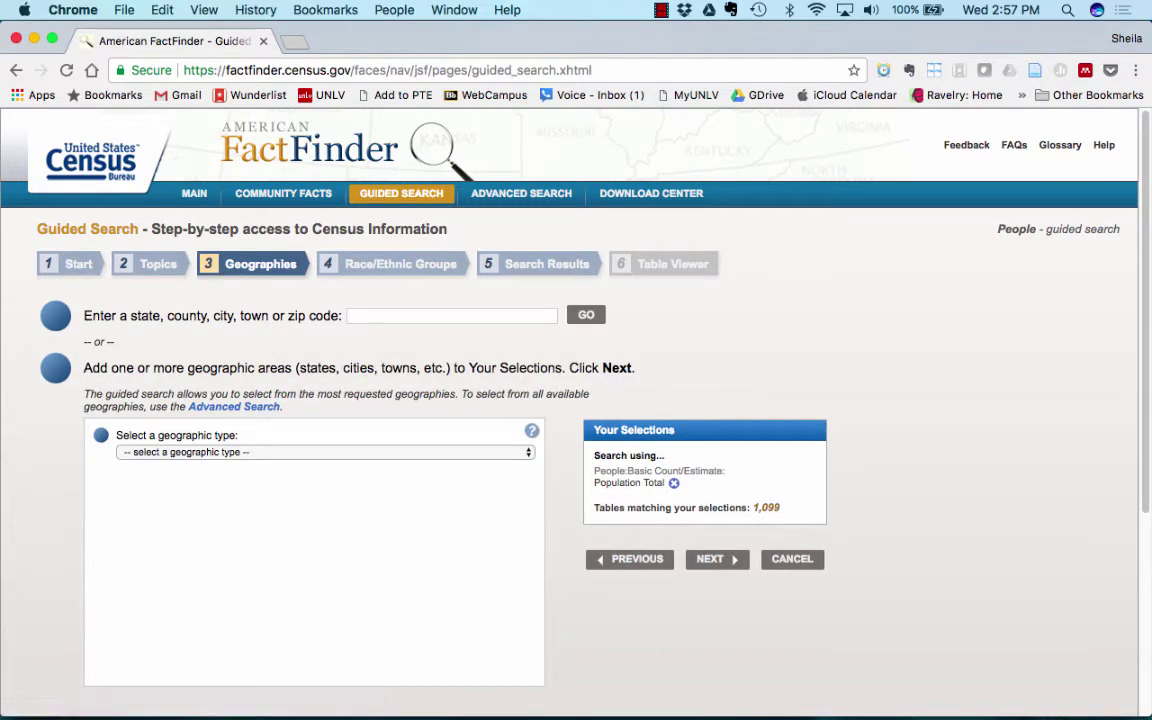
{"action": "key", "text": "space"}
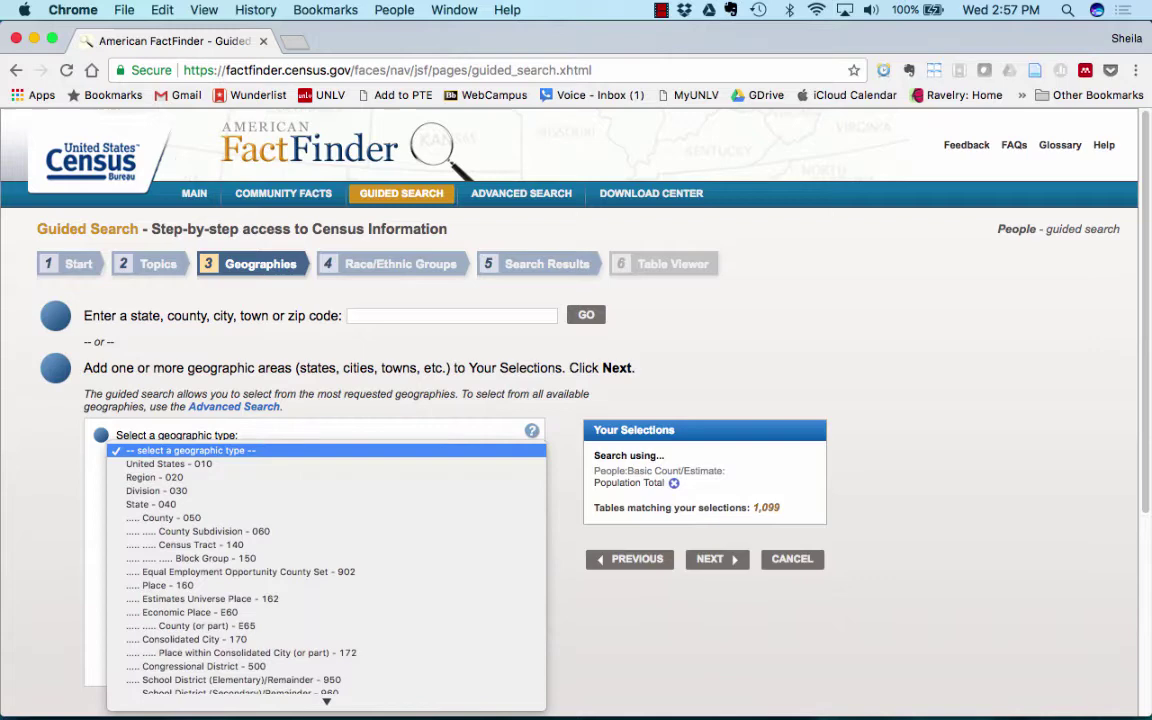
{"action": "key", "text": "Down"}
{"action": "key", "text": "Down"}
{"action": "key", "text": "Down"}
{"action": "key", "text": "Down"}
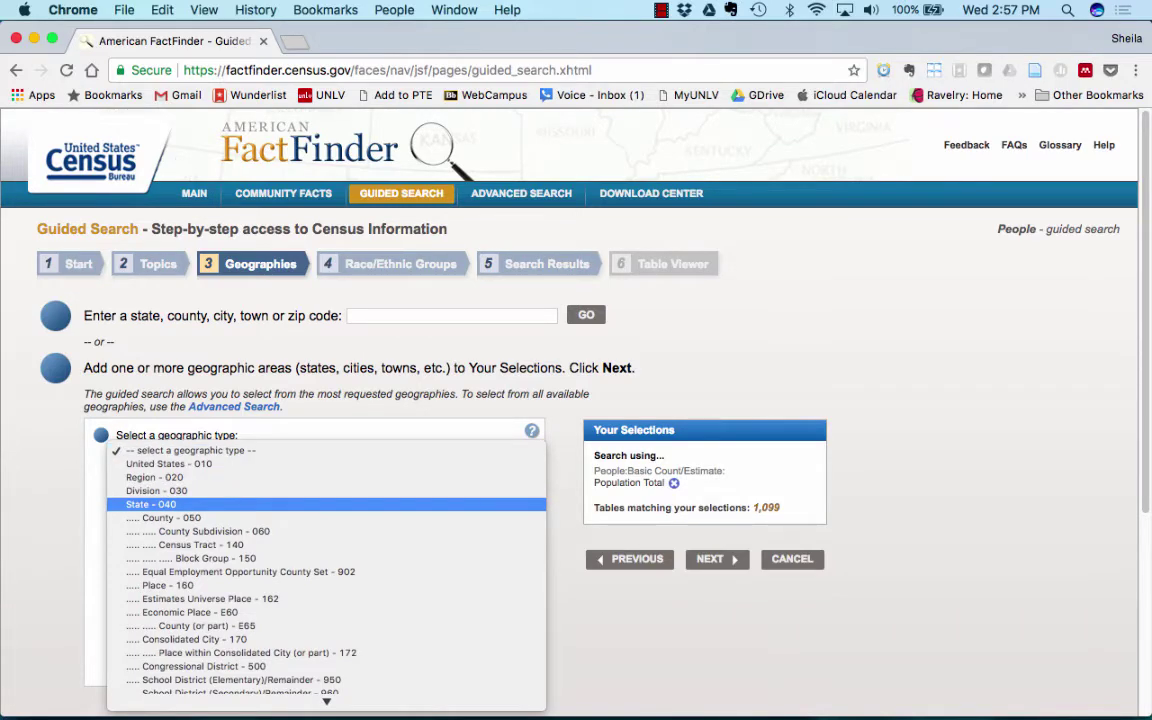
{"action": "key", "text": "Return"}
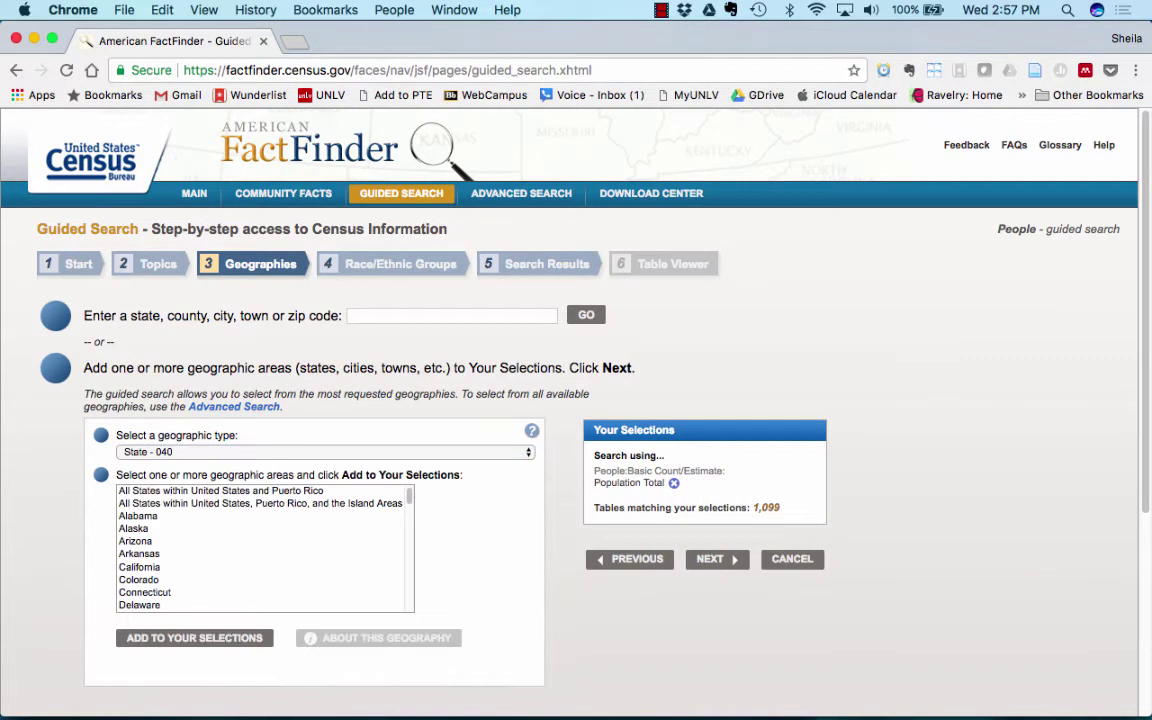
{"action": "key", "text": "Tab"}
{"action": "scroll", "coordinate": [265, 548], "scroll_direction": "down", "scroll_amount": 5}
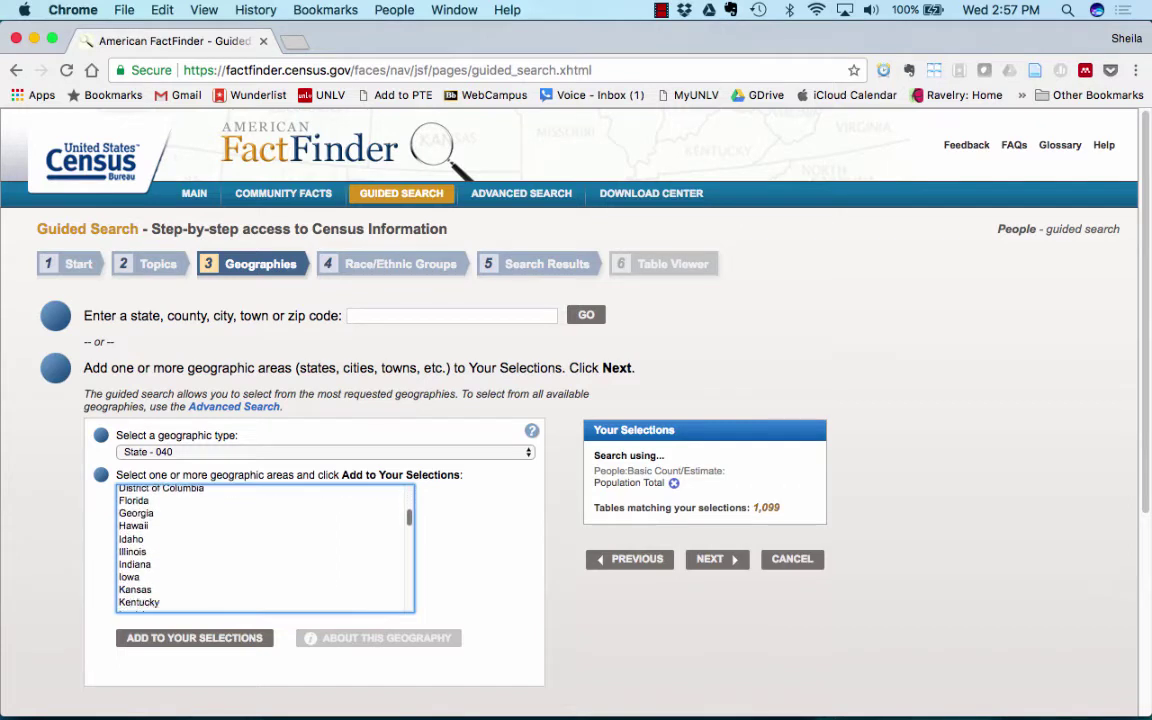
{"action": "scroll", "coordinate": [265, 548], "scroll_direction": "down", "scroll_amount": 3}
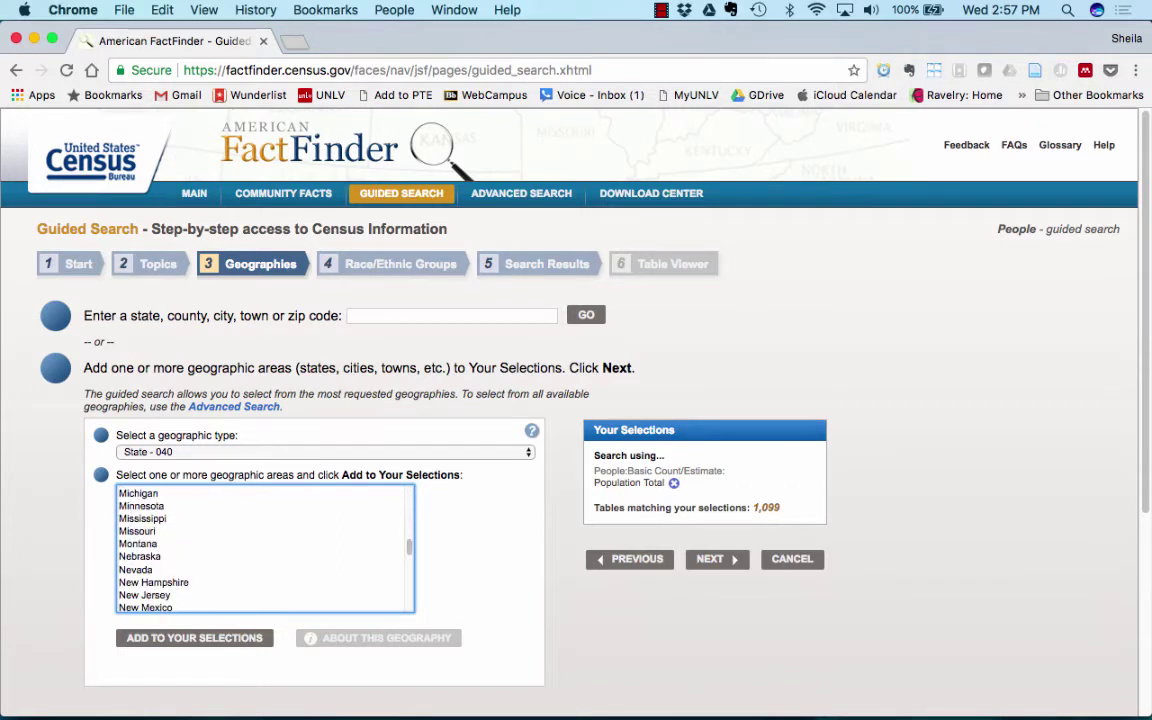
{"action": "left_click", "coordinate": [160, 569]}
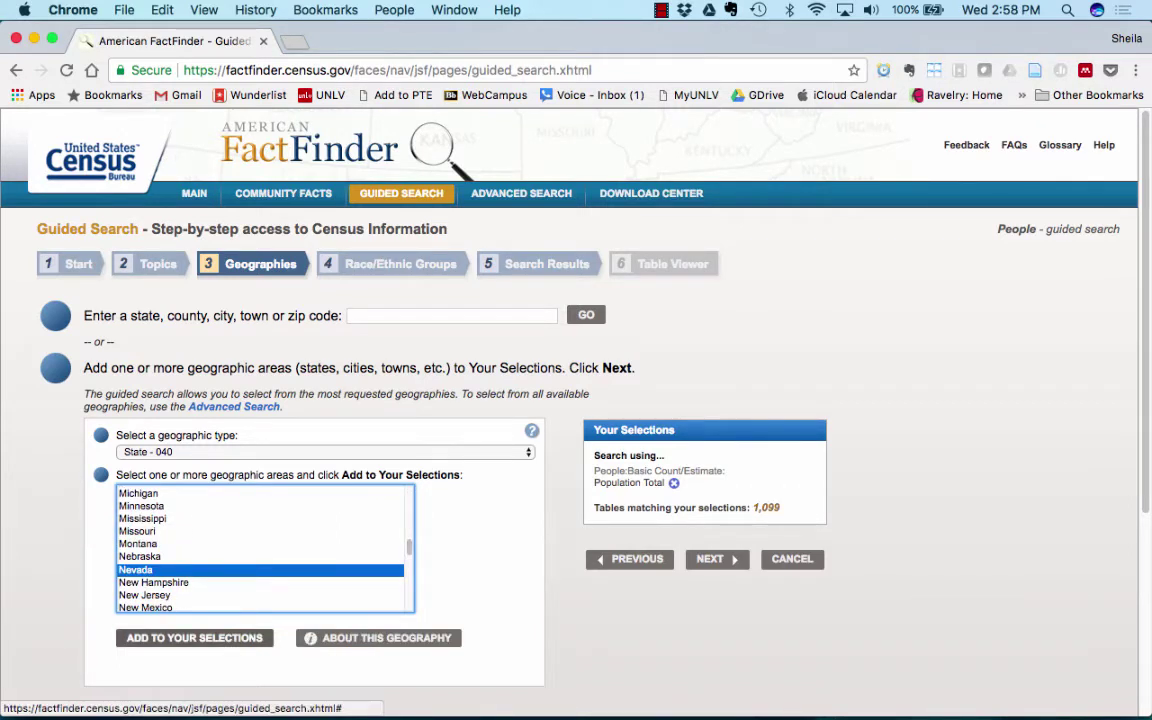
{"action": "left_click", "coordinate": [194, 637]}
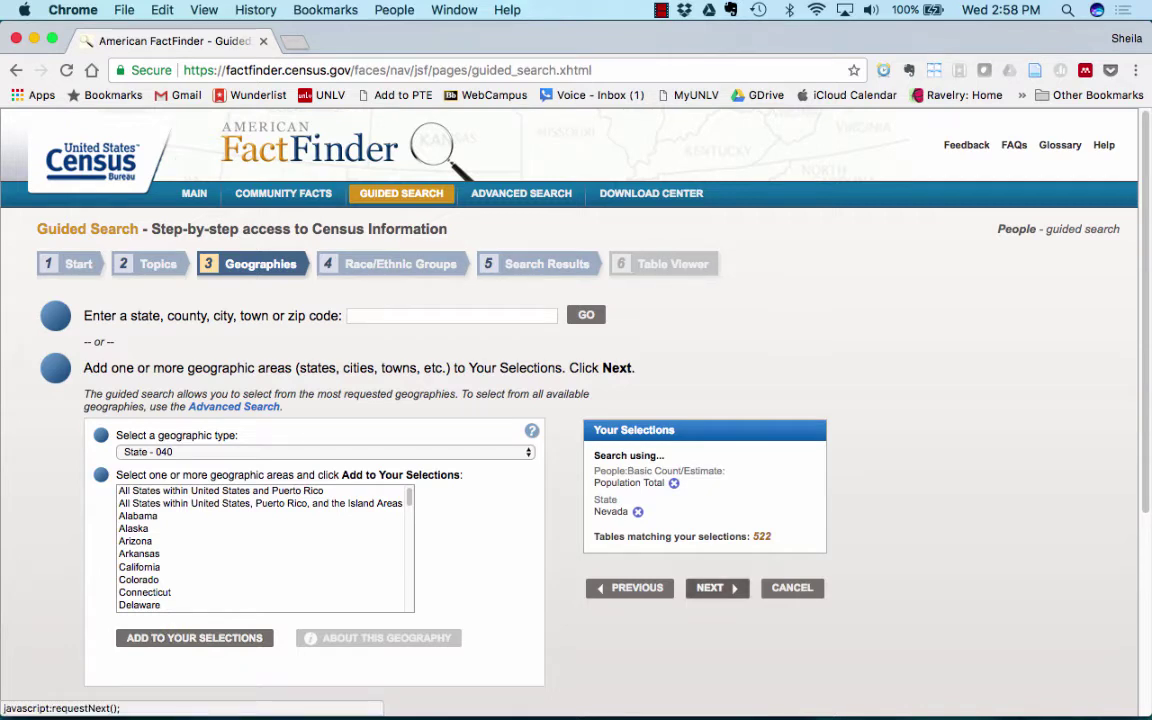
- Skip the race-group step and open the DP05 ACS Demographic and Housing Estimates table
{"action": "left_click", "coordinate": [712, 587]}
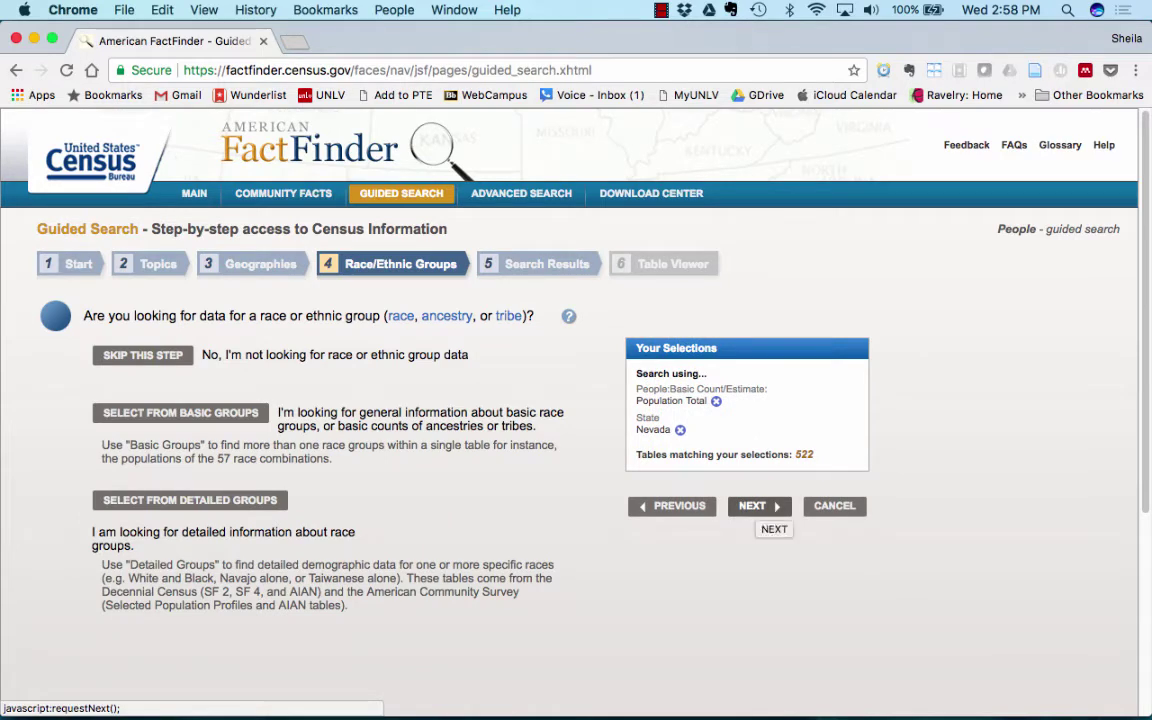
{"action": "left_click", "coordinate": [758, 506]}
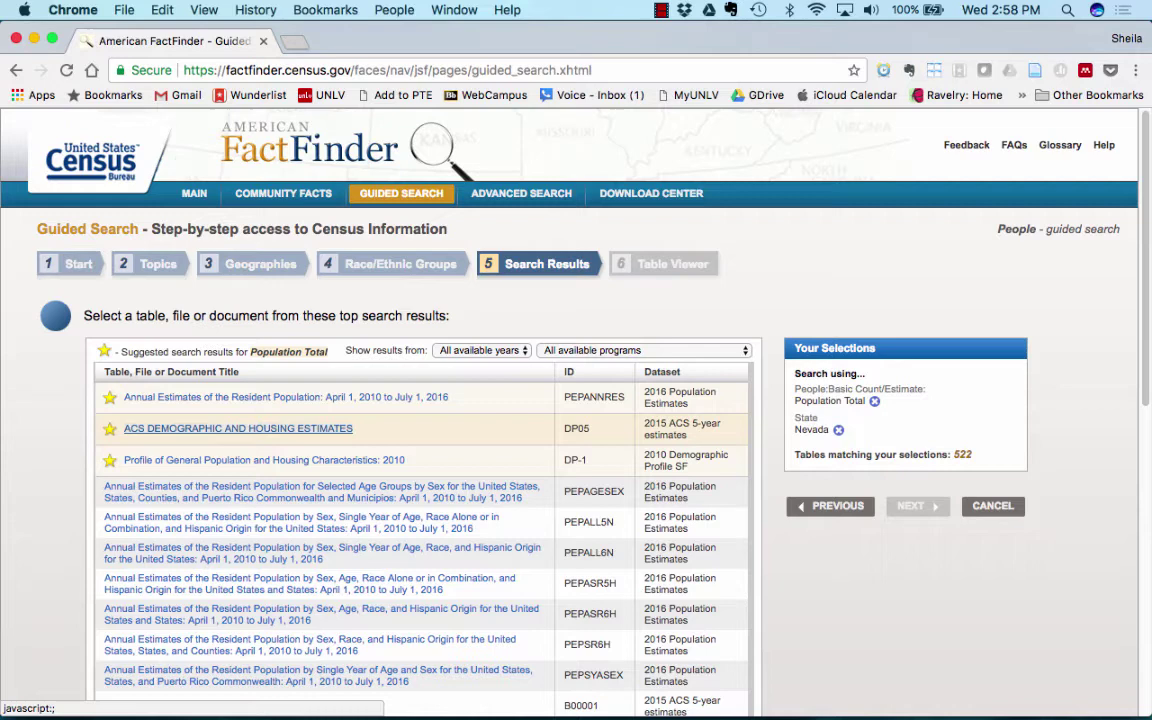
{"action": "left_click", "coordinate": [238, 428]}
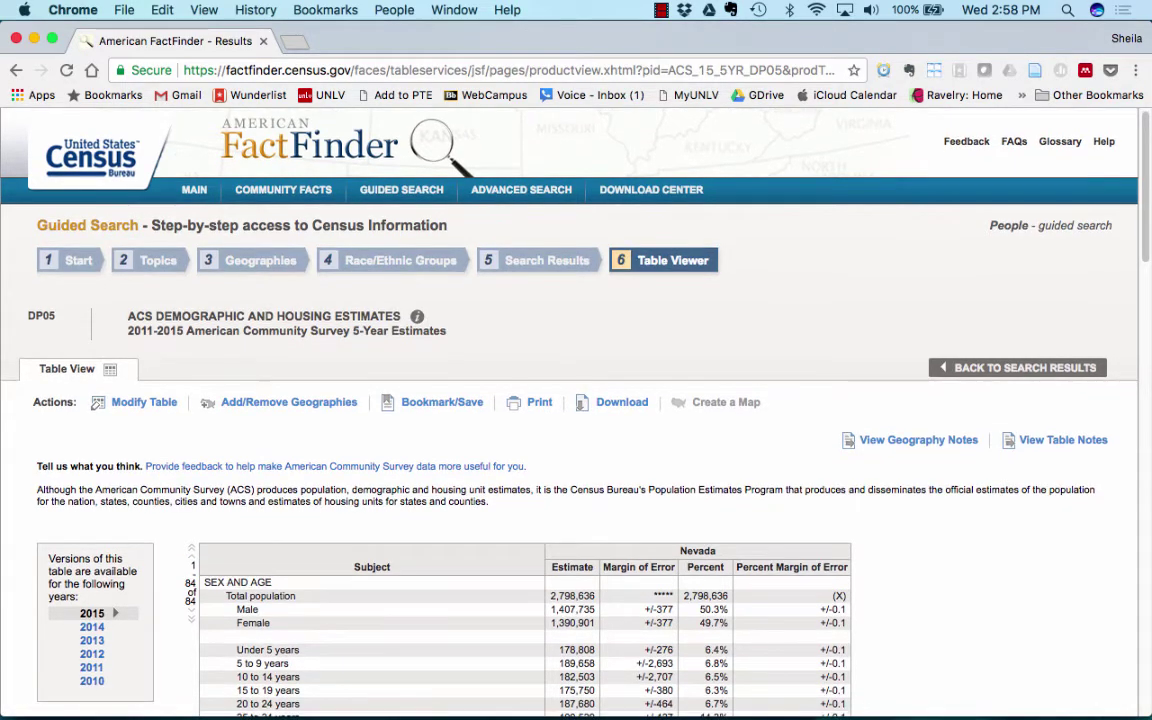
- Scroll the DP05 table to the RACE rows, showing White alone at 1,929,661 (69.0%)
{"action": "scroll", "coordinate": [570, 400], "scroll_direction": "down", "scroll_amount": 3}
{"action": "scroll", "coordinate": [570, 400], "scroll_direction": "down", "scroll_amount": 2}
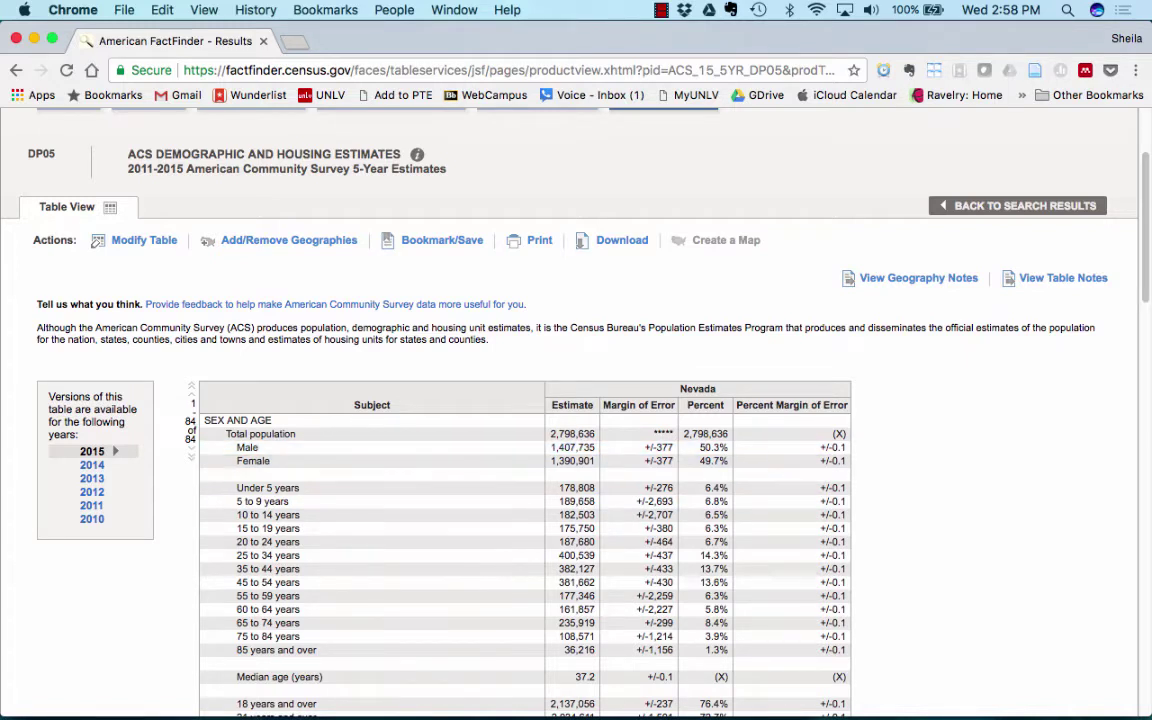
{"action": "scroll", "coordinate": [576, 410], "scroll_direction": "down", "scroll_amount": 5}
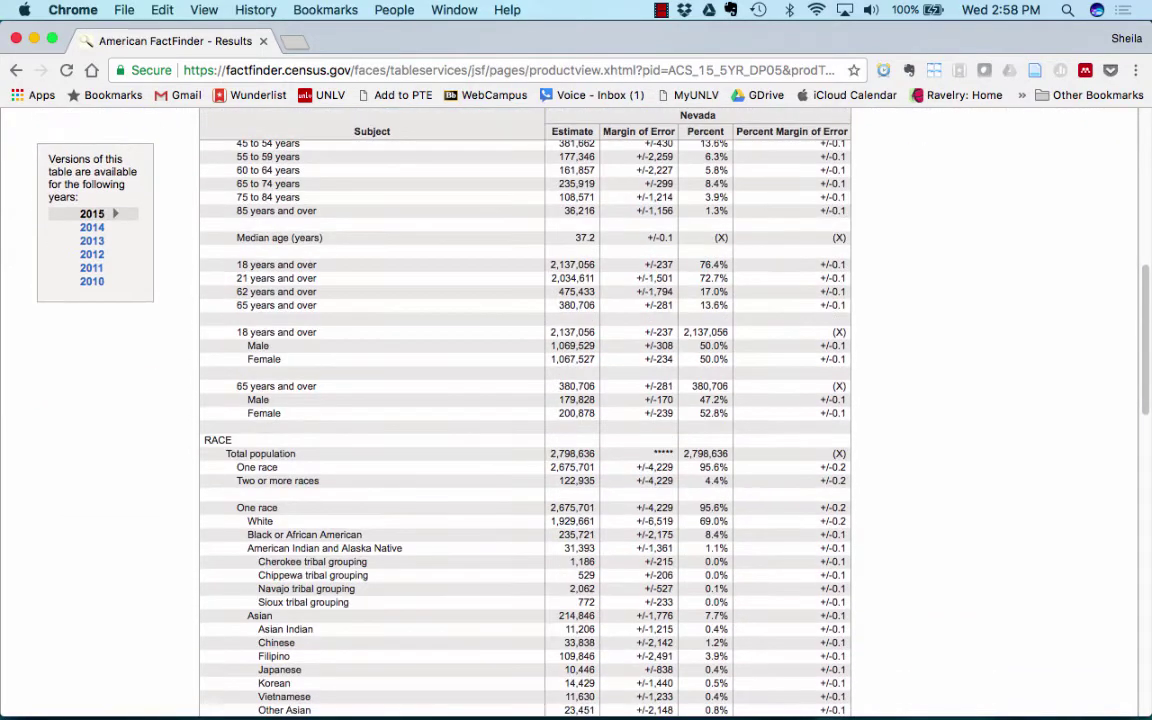
{"action": "scroll", "coordinate": [576, 410], "scroll_direction": "down", "scroll_amount": 3}
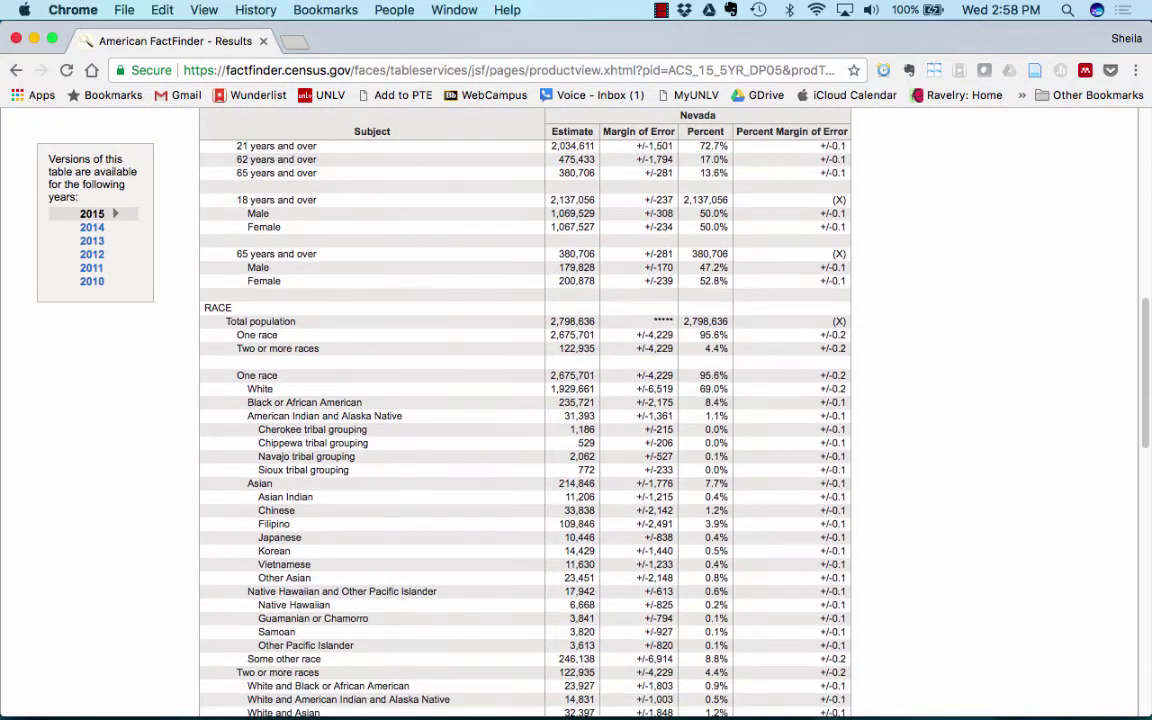
{"action": "scroll", "coordinate": [576, 410], "scroll_direction": "down", "scroll_amount": 2}
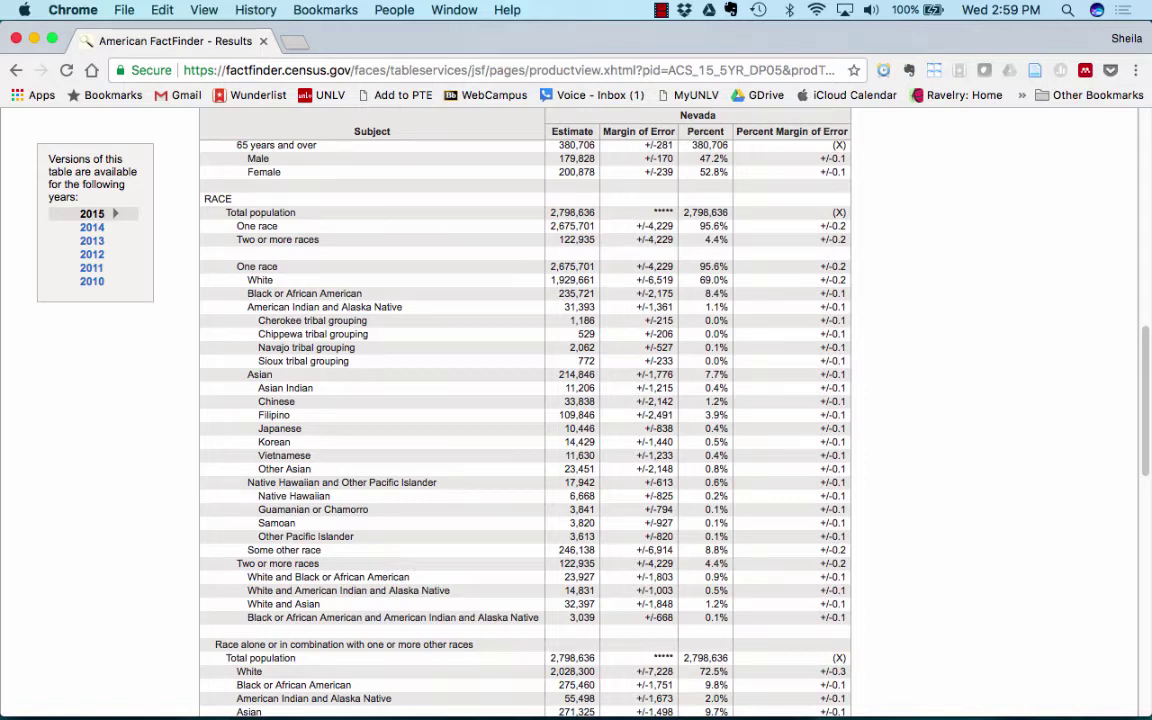
- Alternate between the Word worksheet and the DP05 race figures, ending on the FactFinder table
{"action": "key", "text": "super+Tab"}
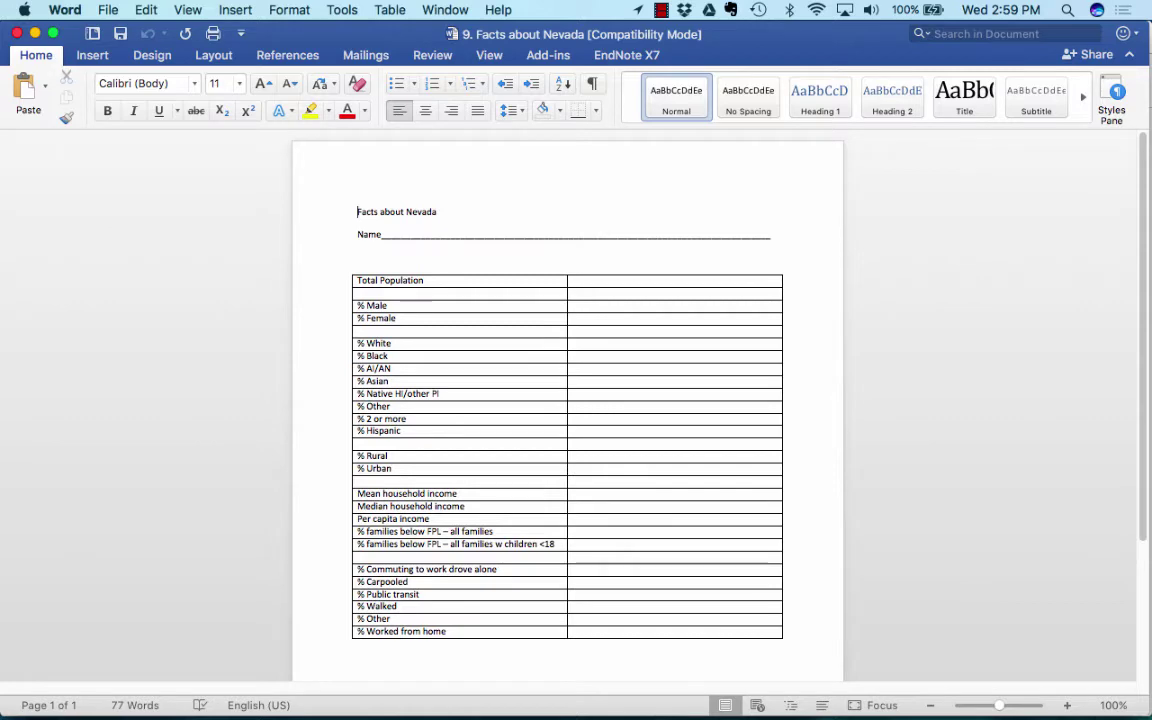
{"action": "key", "text": "super+Tab"}
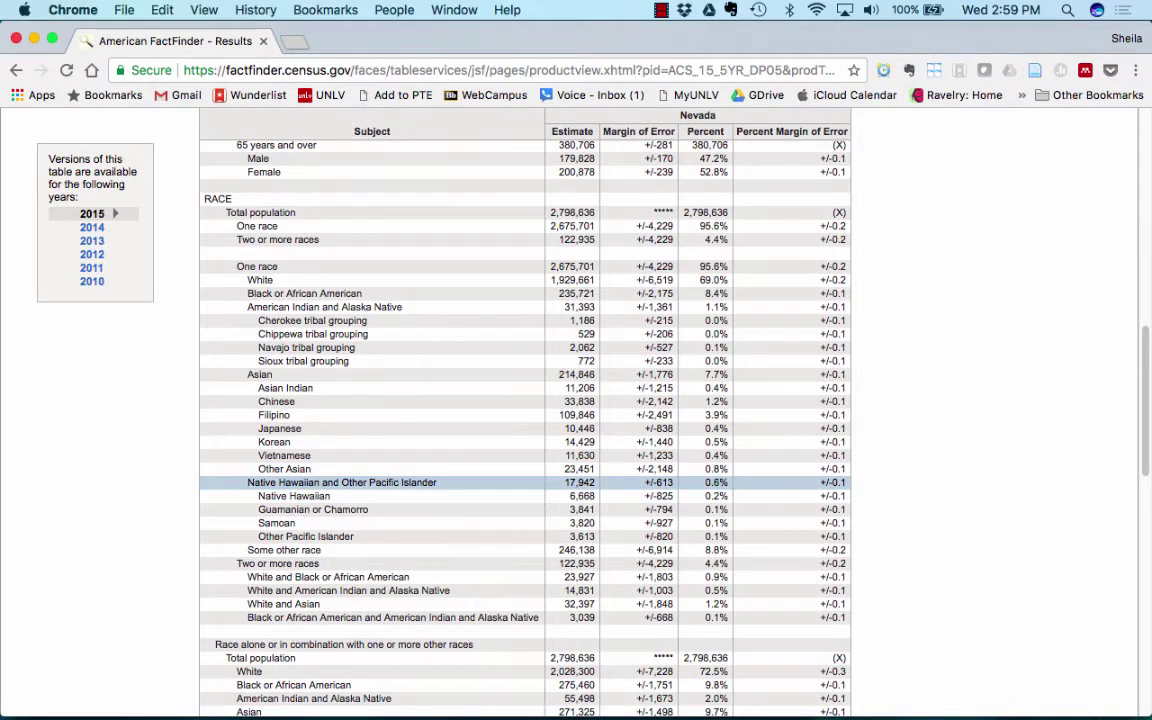
{"action": "key", "text": "super+Tab"}
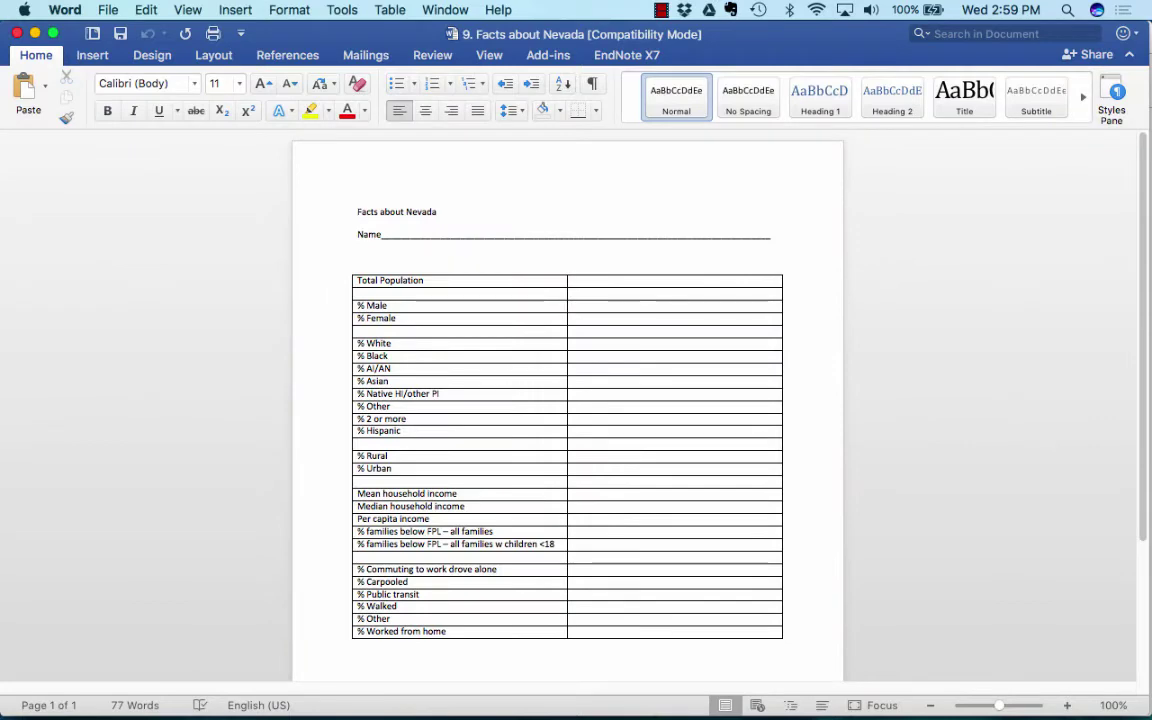
{"action": "key", "text": "super+Tab"}
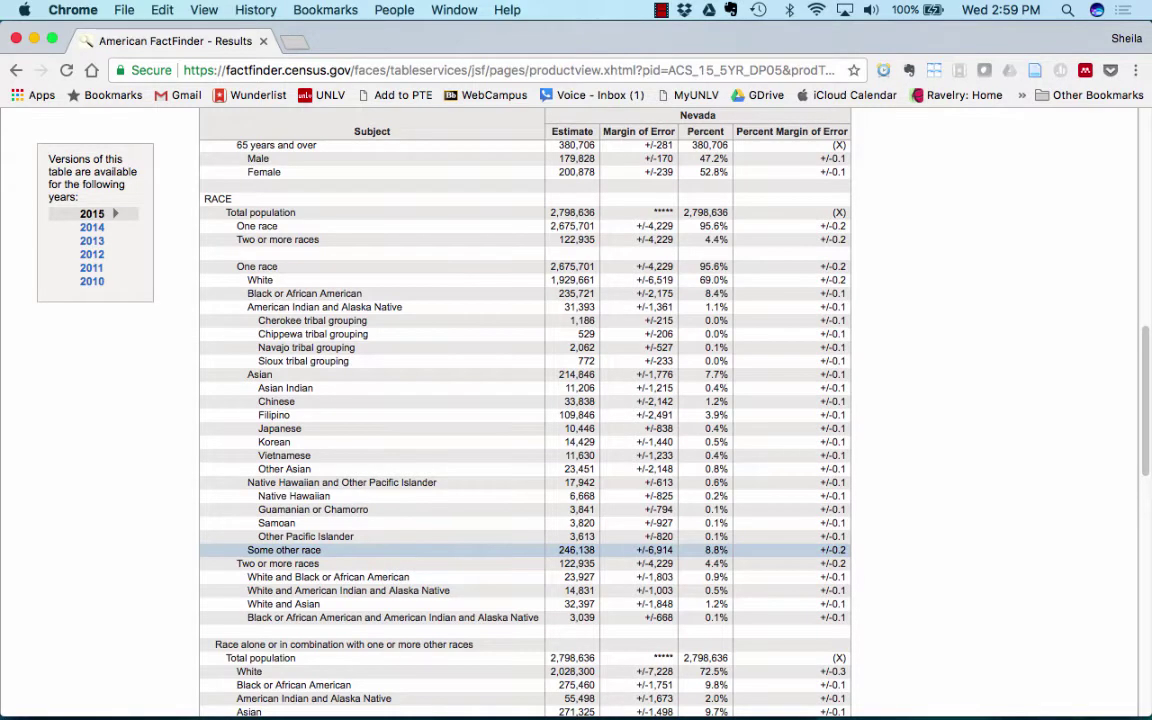
{"action": "key", "text": "super+Tab"}
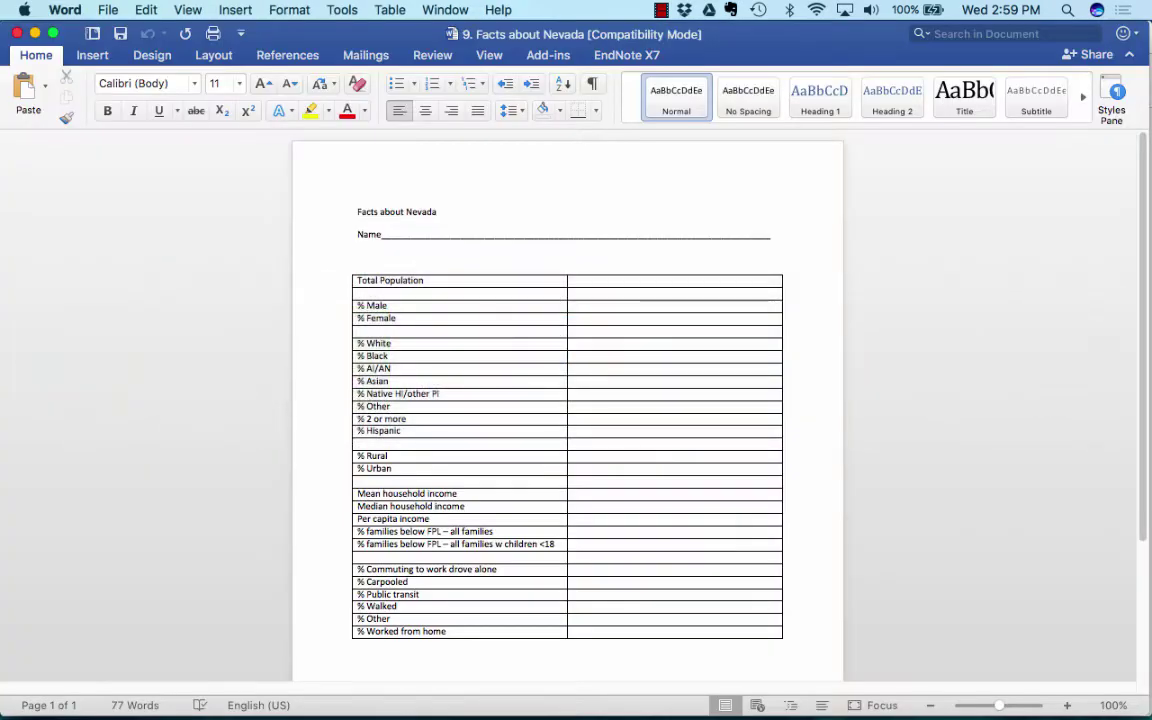
{"action": "key", "text": "super+Tab"}
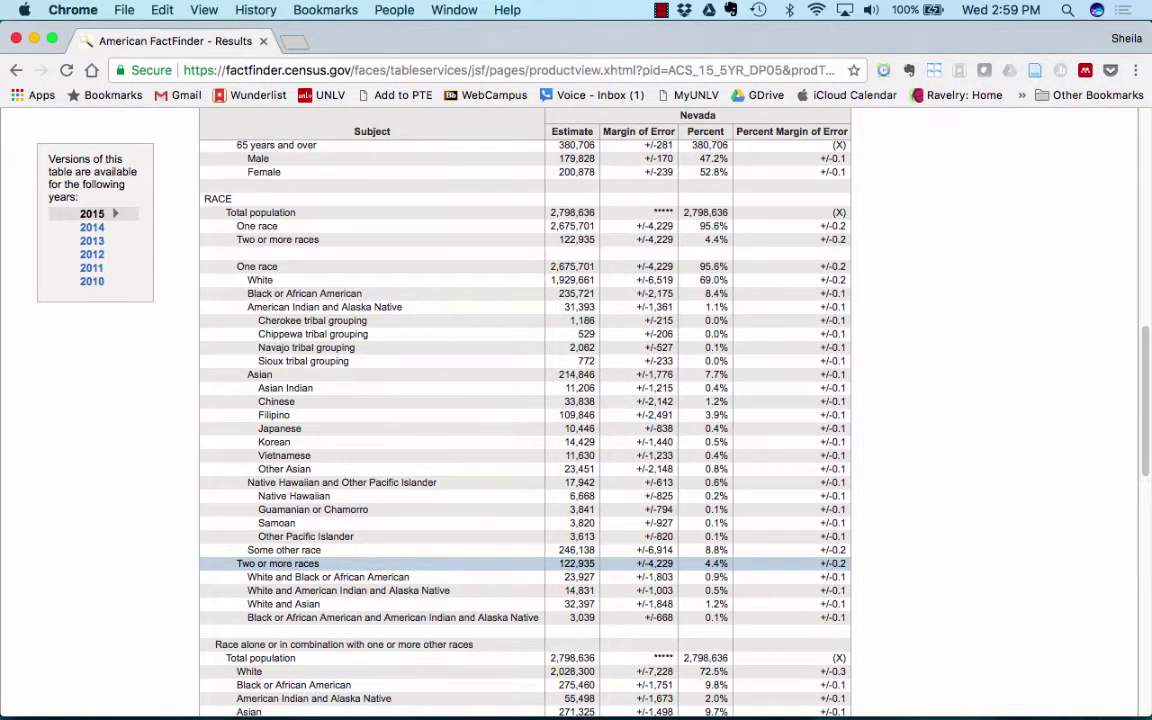
- Locate Nevada's Hispanic or Latino share of 27.5%, then return to the Word worksheet
{"action": "scroll", "coordinate": [525, 430], "scroll_direction": "down", "scroll_amount": 2}
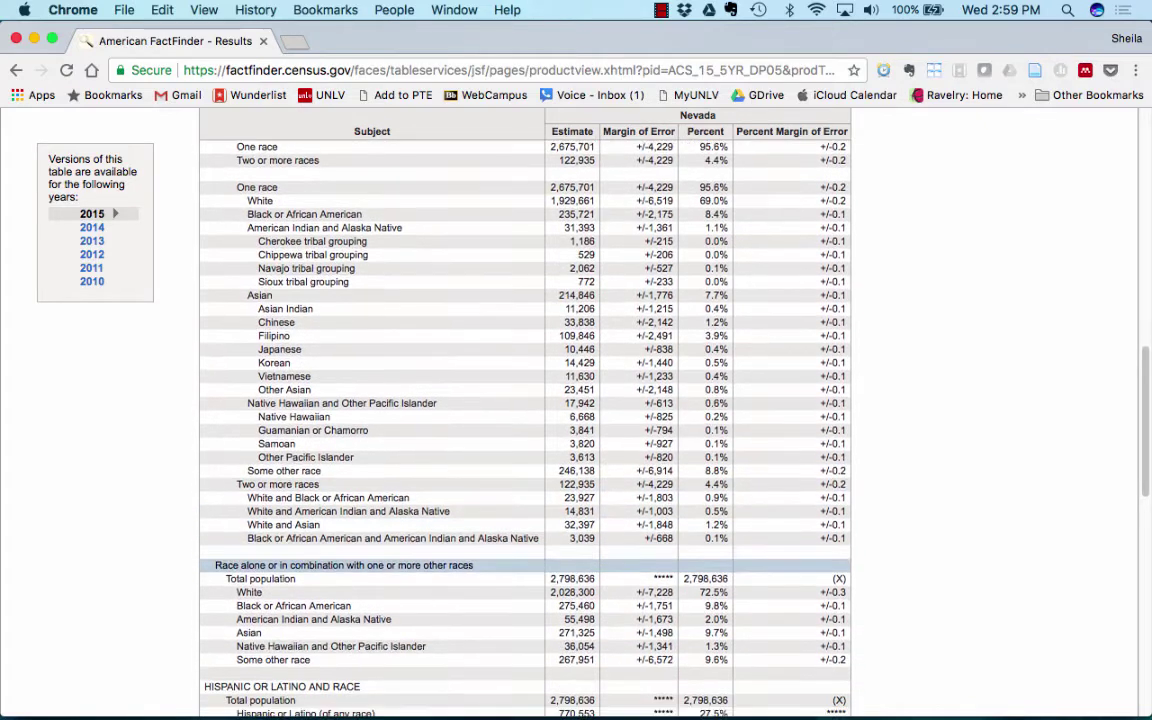
{"action": "scroll", "coordinate": [525, 565], "scroll_direction": "down", "scroll_amount": 4}
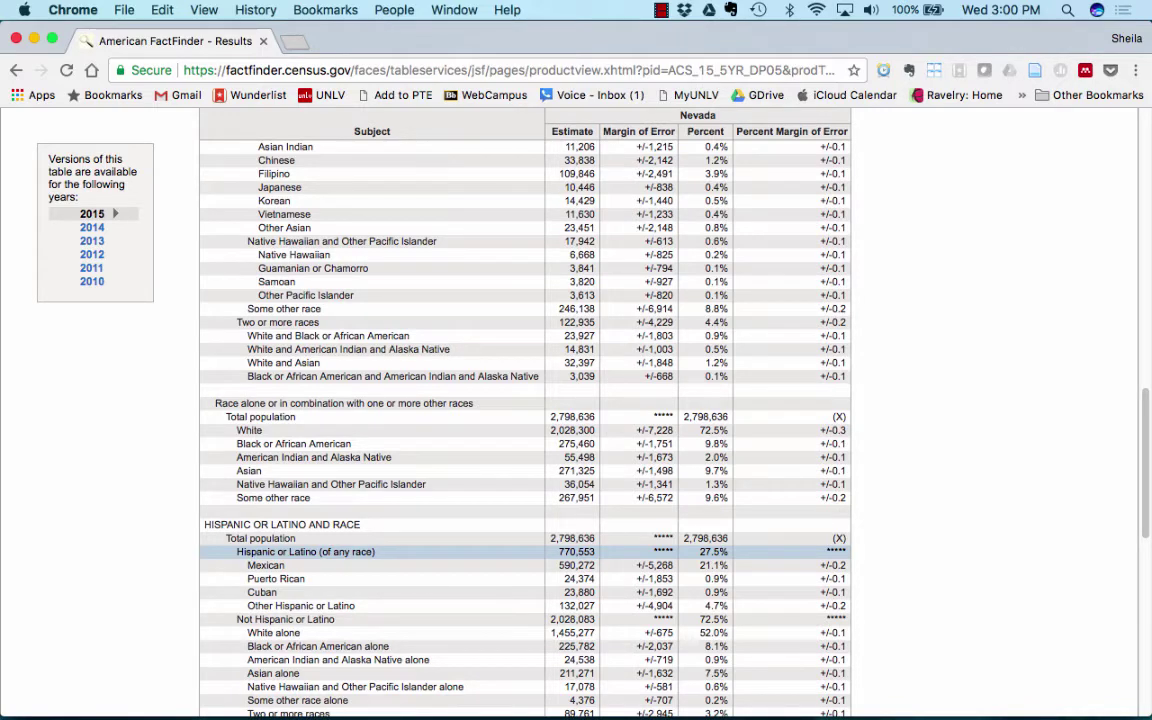
{"action": "key", "text": "super+Tab"}
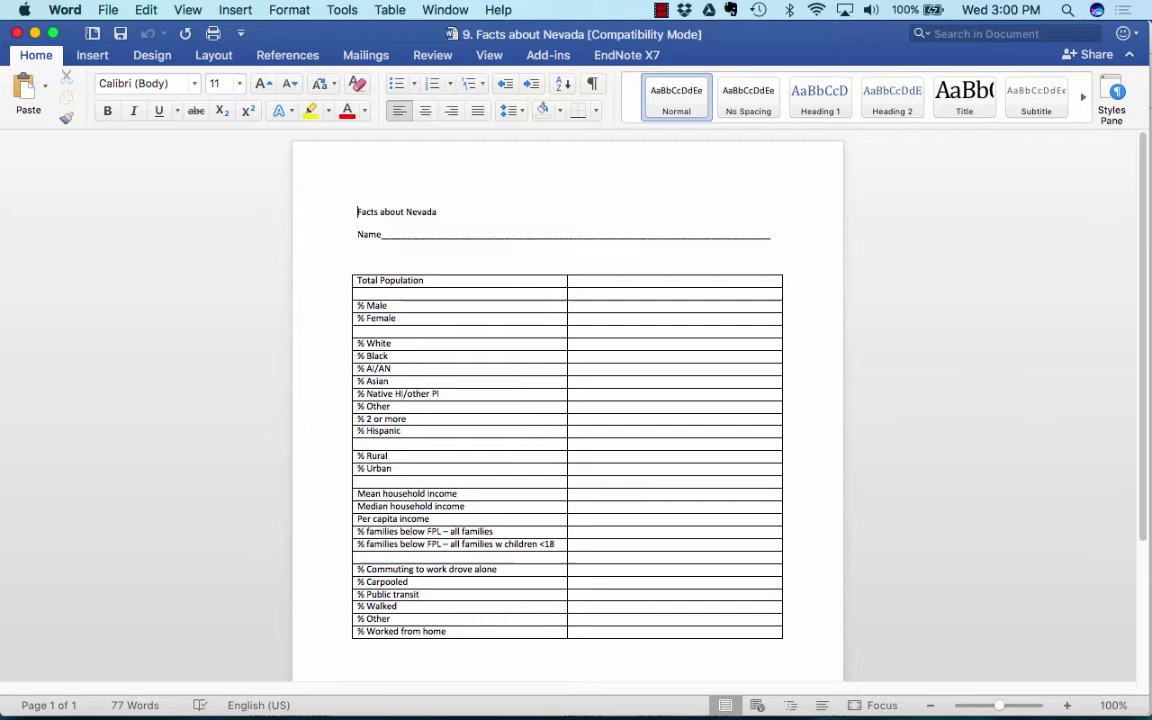
- Return to the Nevada DP05 table and scroll up to the page header and guided-search steps
{"action": "key", "text": "super+Tab"}
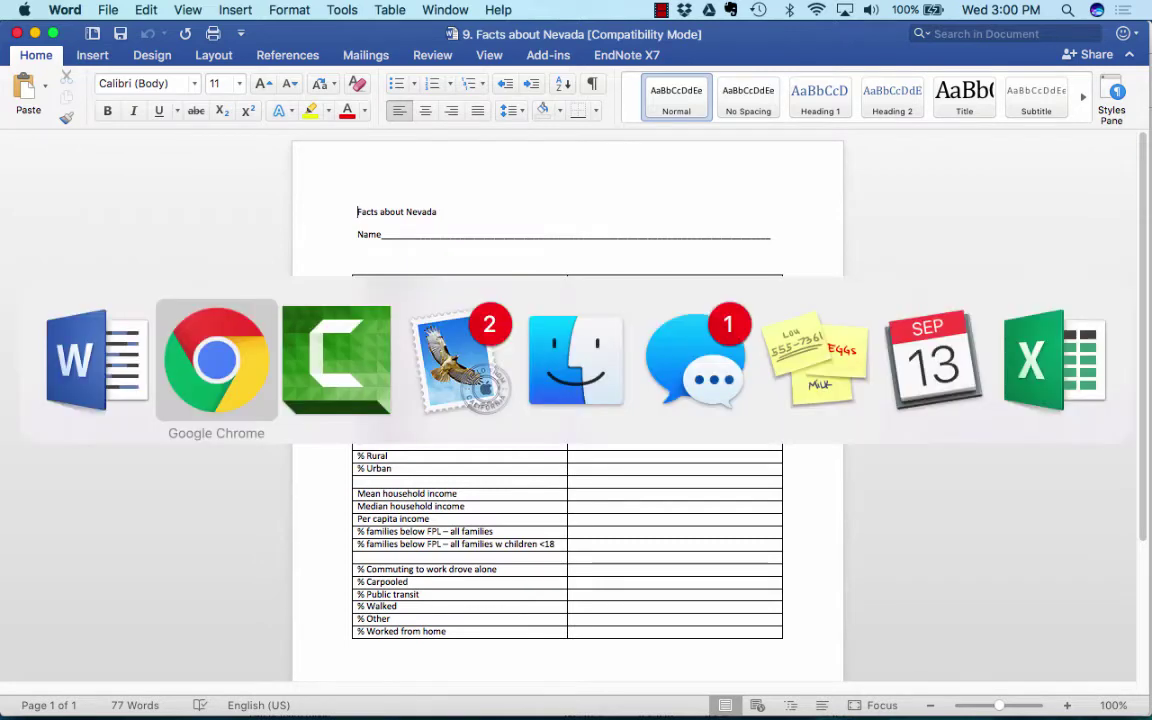
{"action": "scroll", "coordinate": [525, 420], "scroll_direction": "up", "scroll_amount": 2}
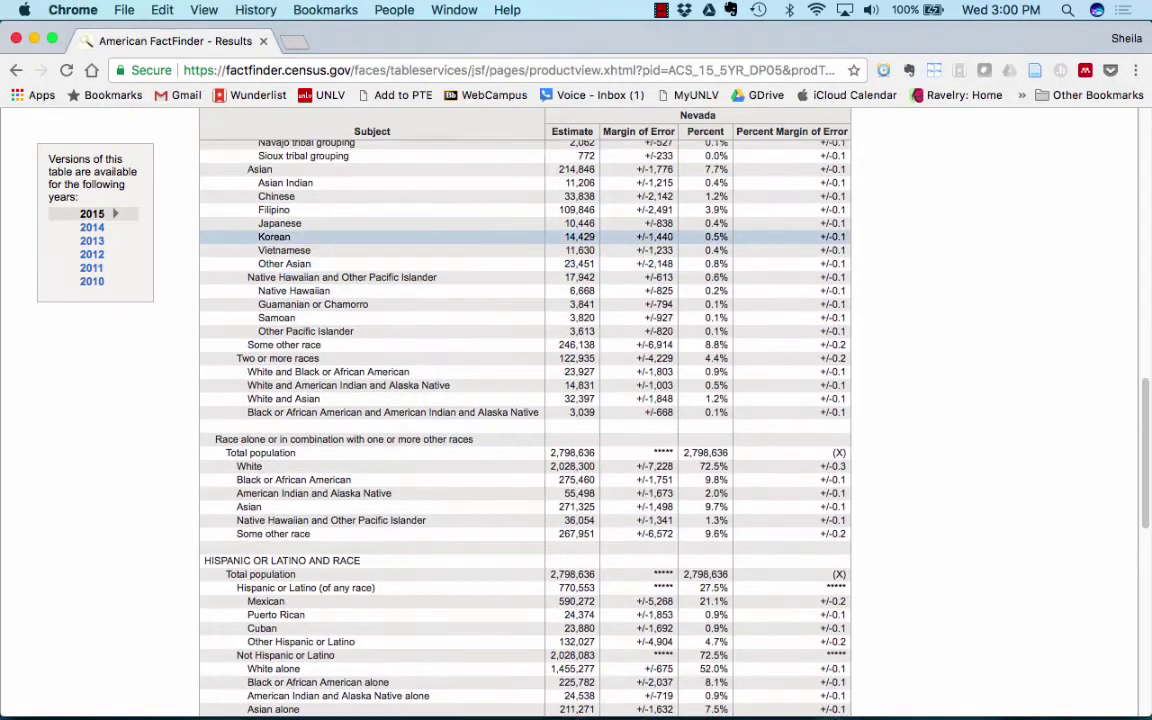
{"action": "scroll", "coordinate": [525, 420], "scroll_direction": "up", "scroll_amount": 10}
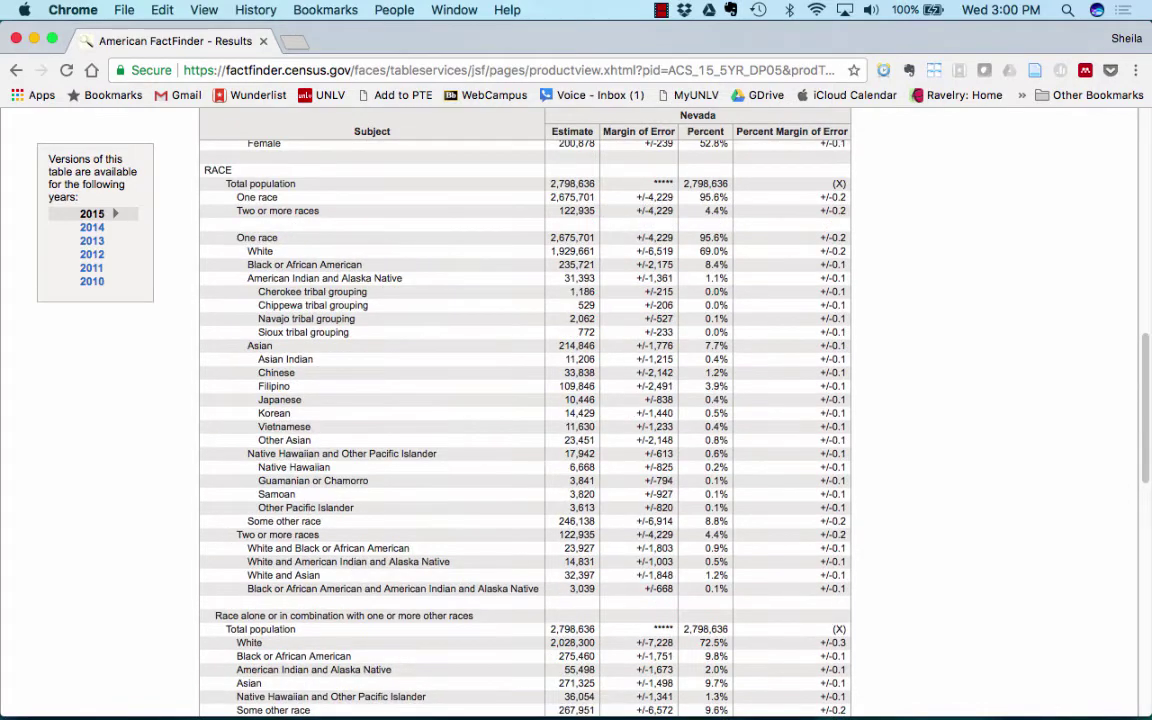
{"action": "scroll", "coordinate": [525, 420], "scroll_direction": "up", "scroll_amount": 10}
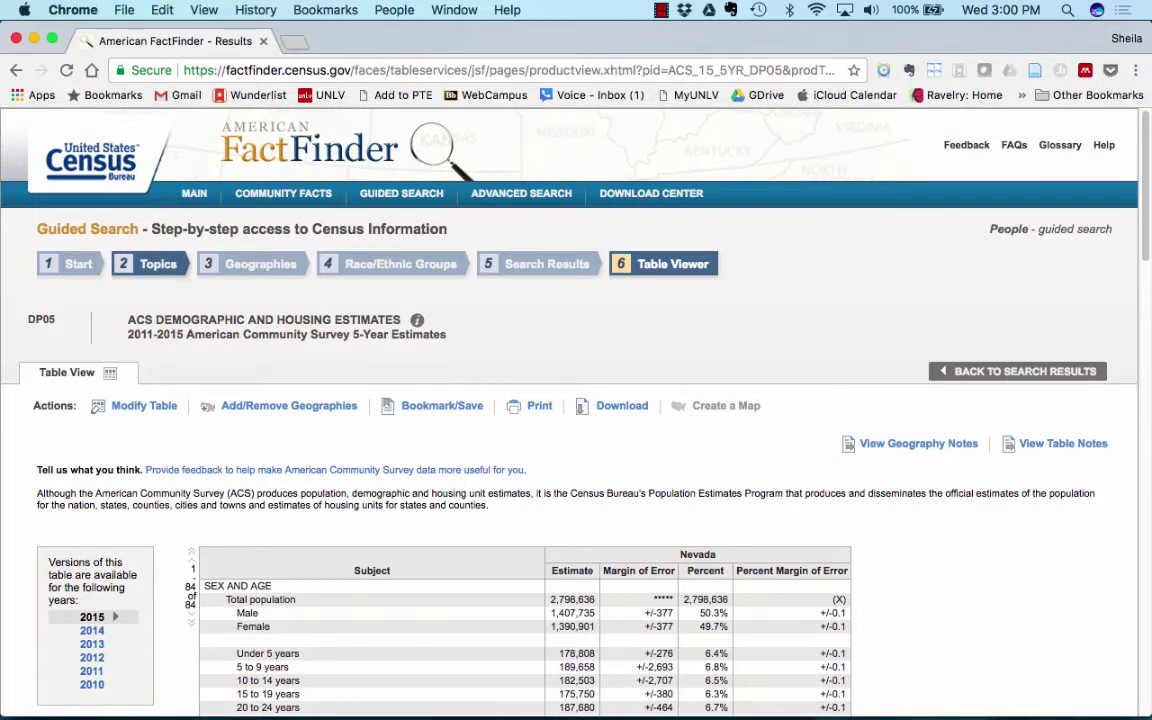
- Reopen the Topics step and remove Population Total, leaving Nevada with 49,667 tables
{"action": "left_click", "coordinate": [155, 263]}
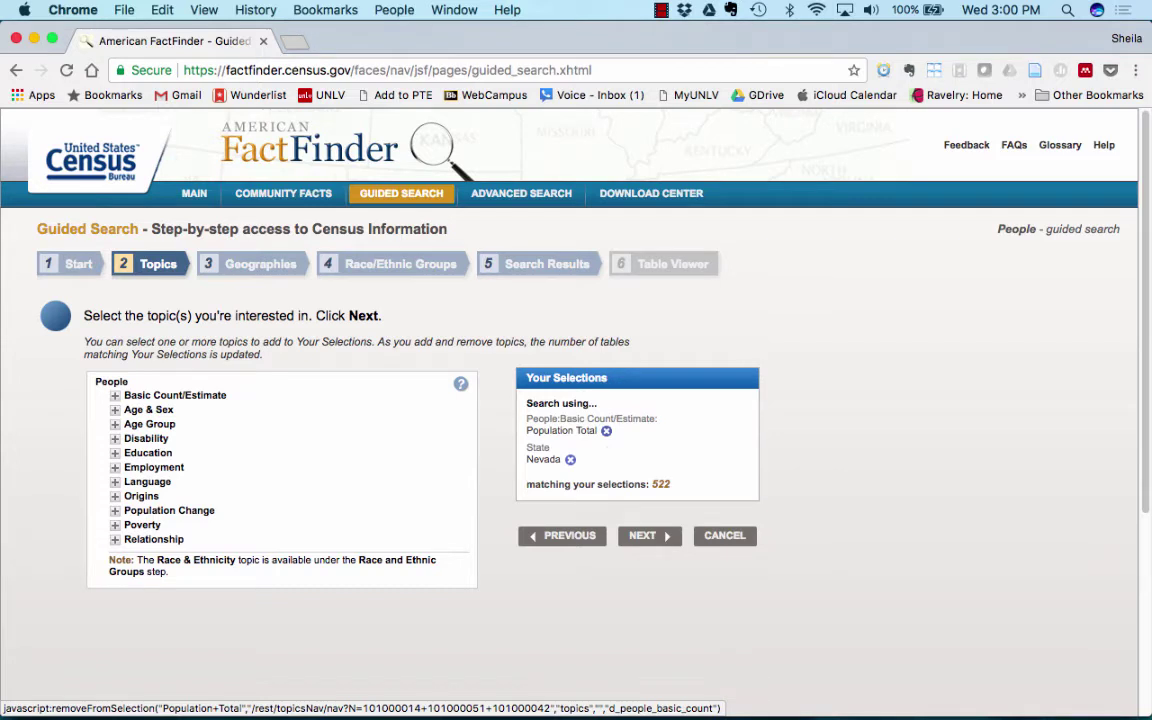
{"action": "left_click", "coordinate": [606, 430]}
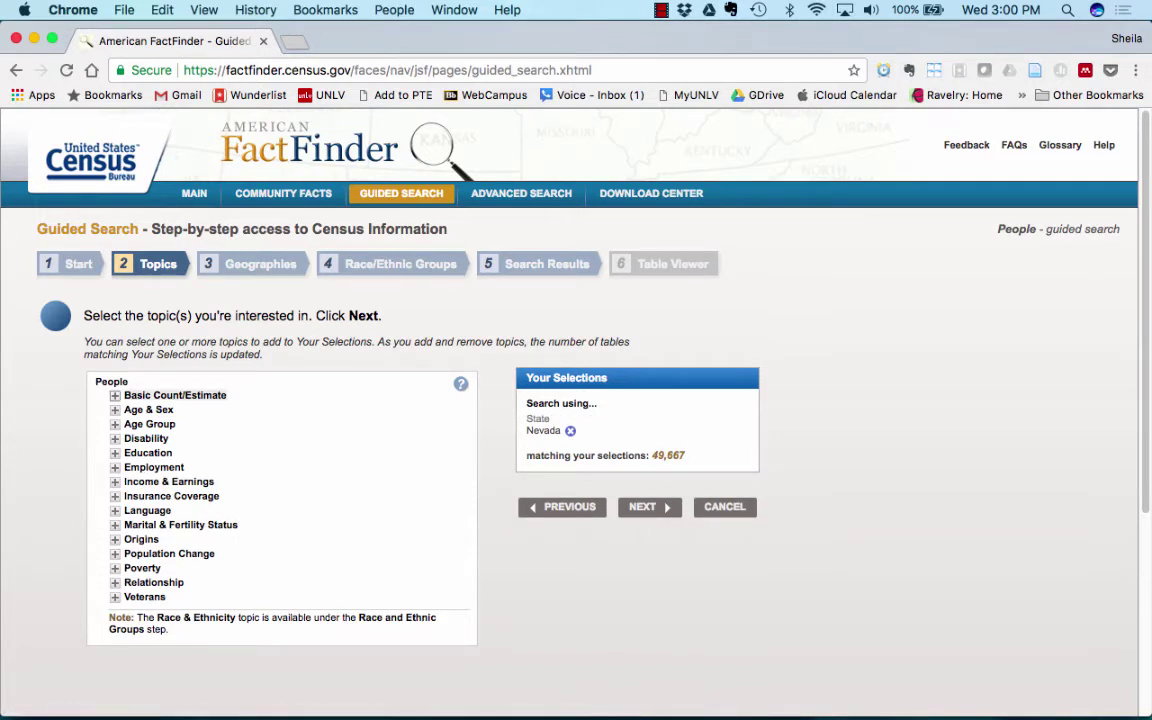
- Add the Urban/Rural topic to the Nevada search and open the 2010 URBAN AND RURAL table
{"action": "left_click", "coordinate": [175, 395]}
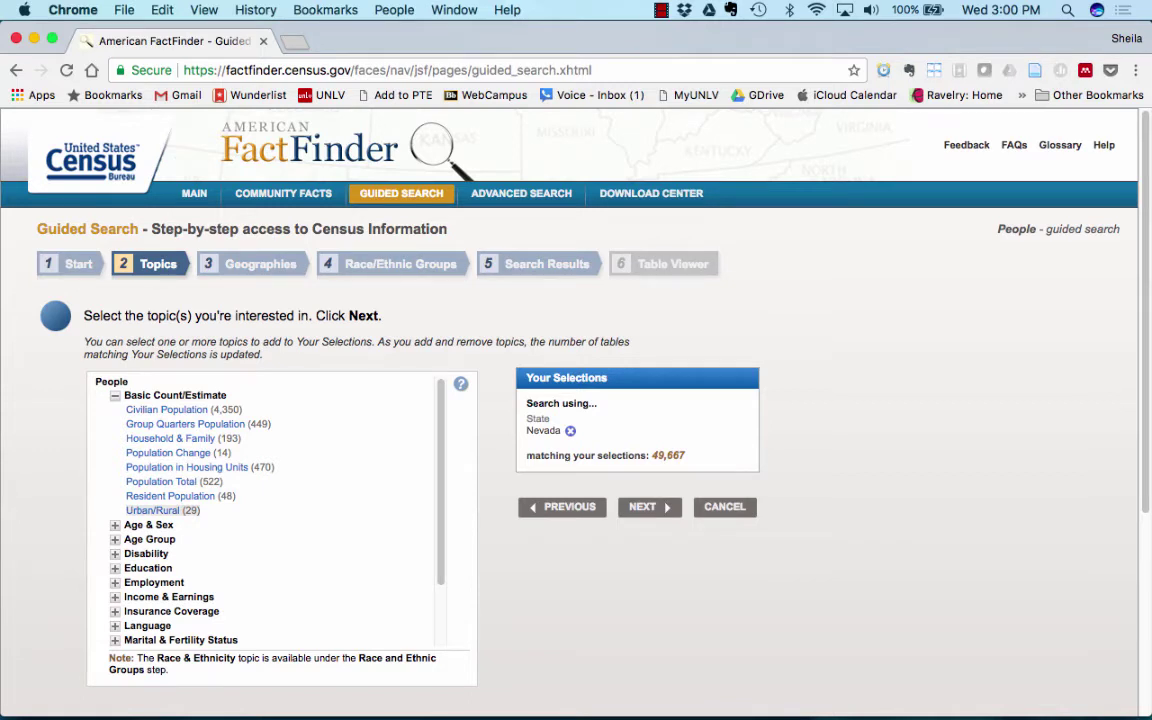
{"action": "left_click", "coordinate": [150, 511]}
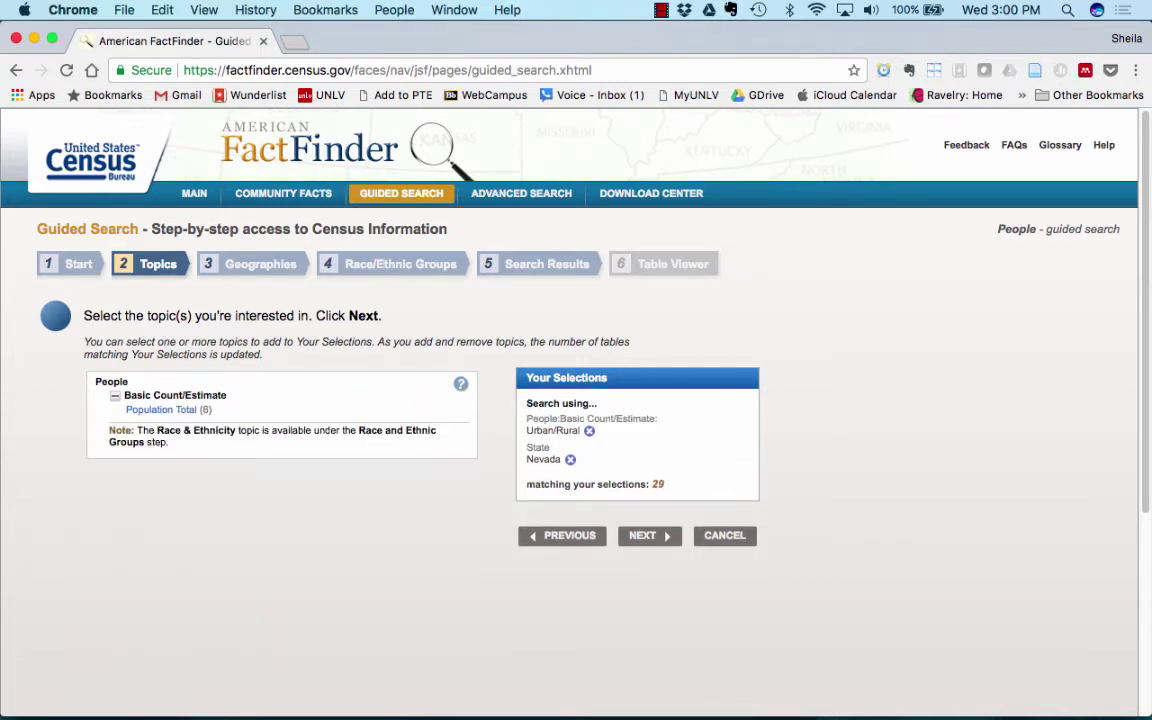
{"action": "left_click", "coordinate": [645, 535]}
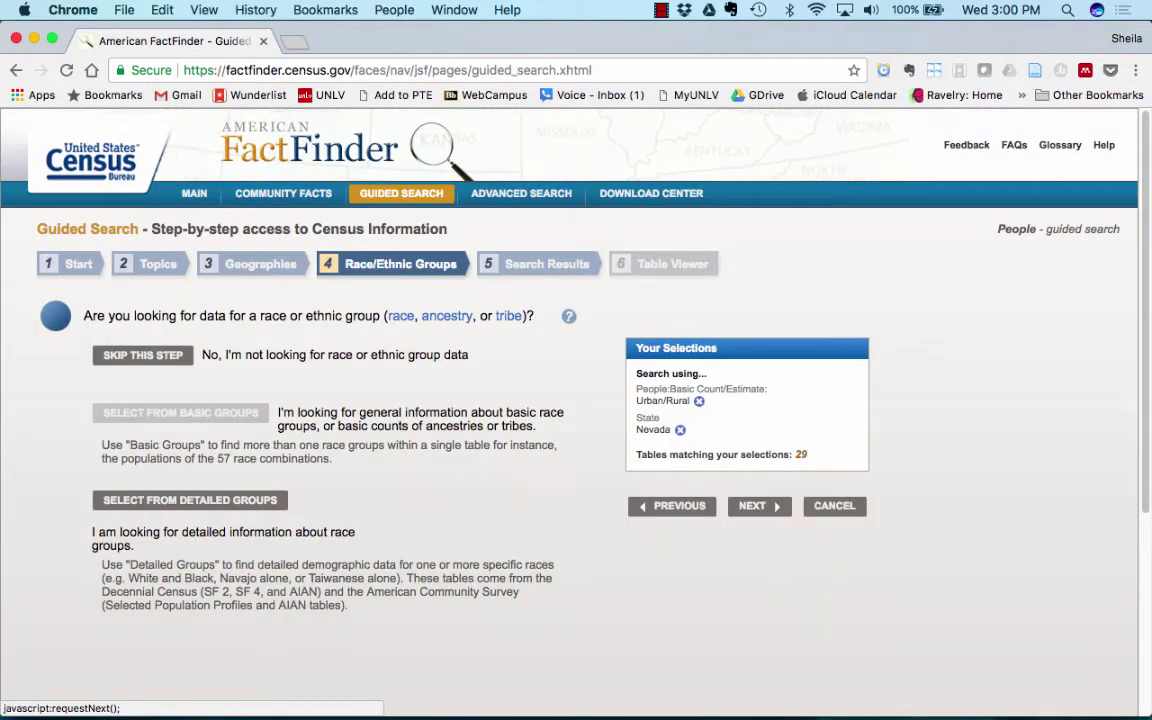
{"action": "left_click", "coordinate": [758, 505]}
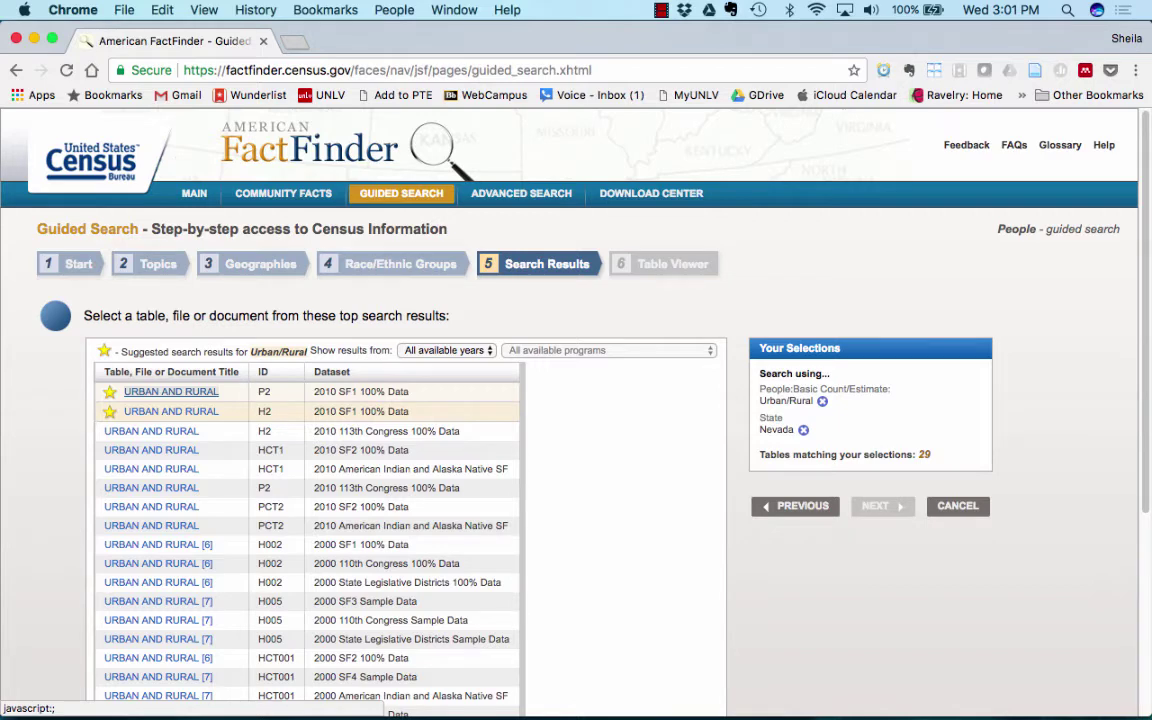
{"action": "left_click", "coordinate": [171, 391]}
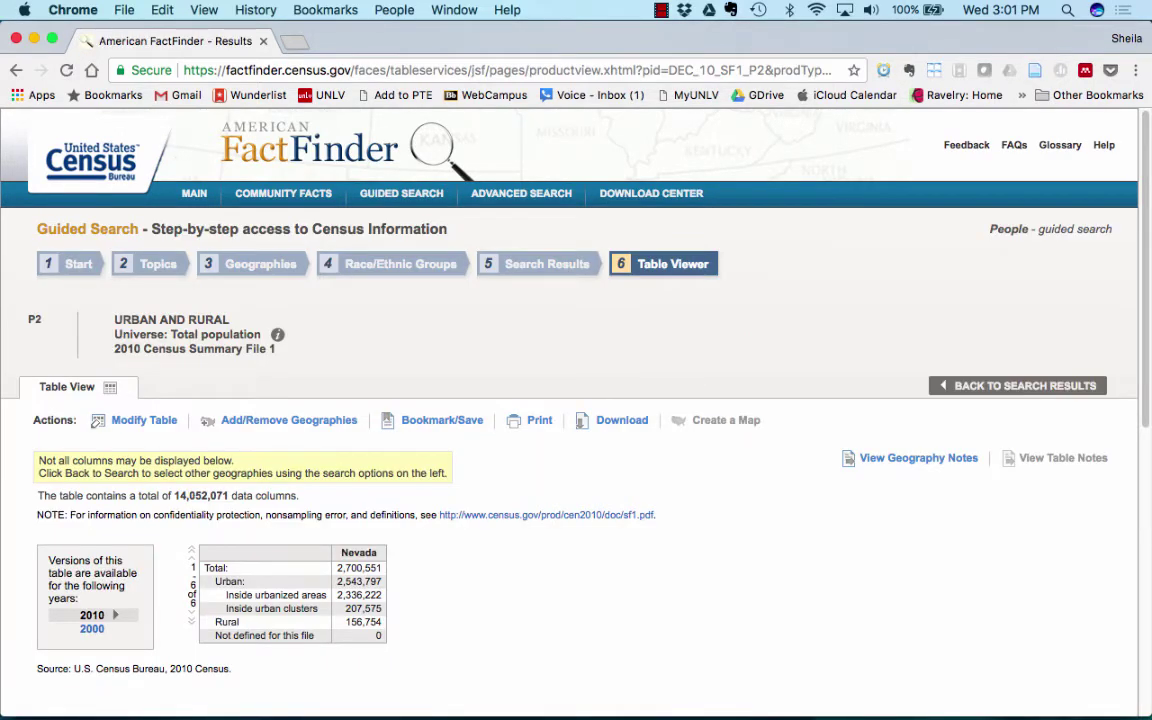
- Highlight the Urban, Inside urbanized areas and Rural rows: 2,543,797 urban, 156,754 rural
{"action": "scroll", "coordinate": [290, 567], "scroll_direction": "down", "scroll_amount": 1}
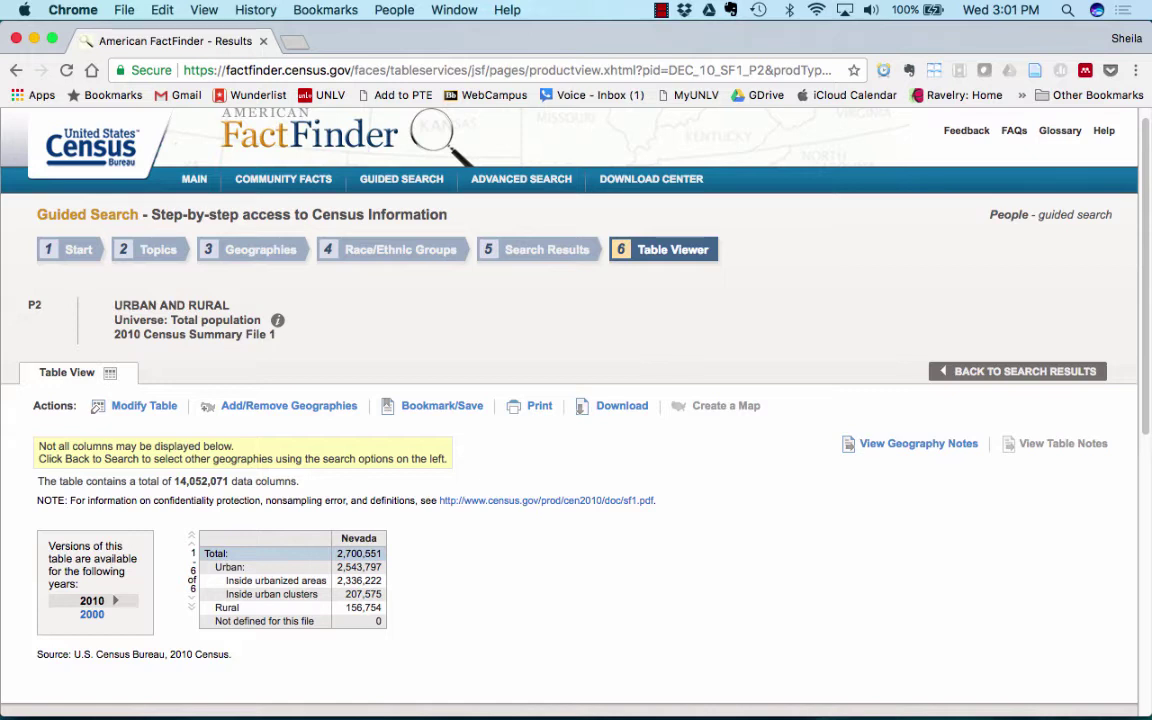
{"action": "left_click", "coordinate": [290, 567]}
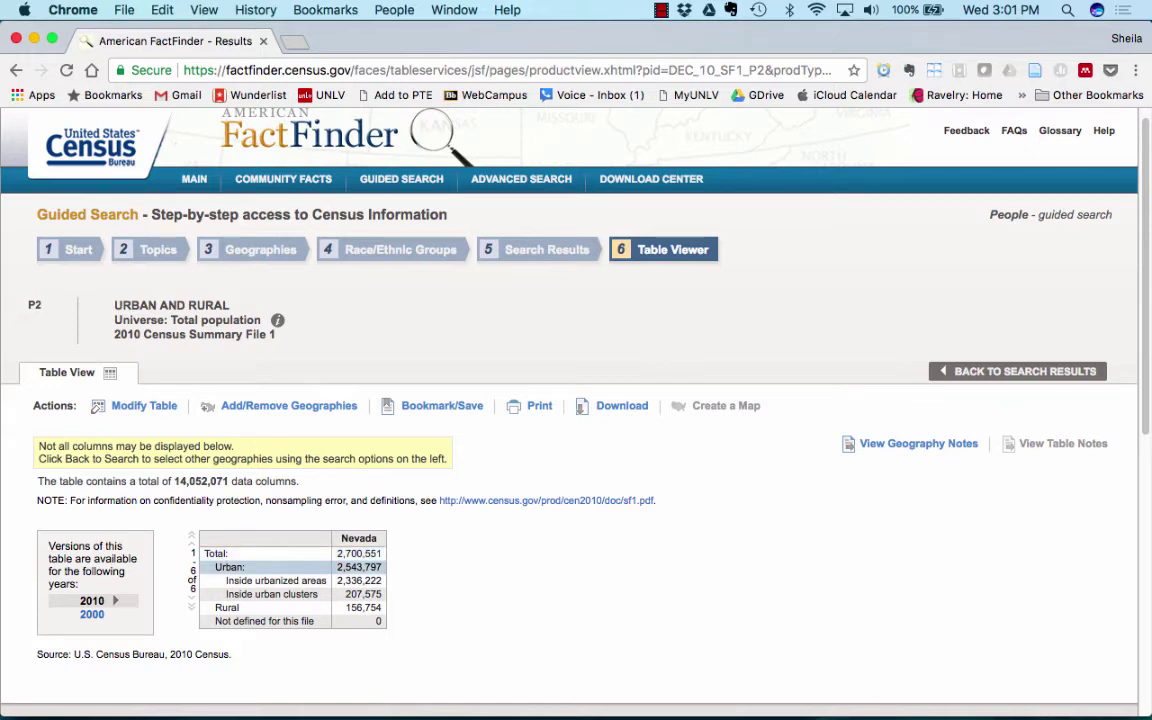
{"action": "left_click", "coordinate": [275, 580]}
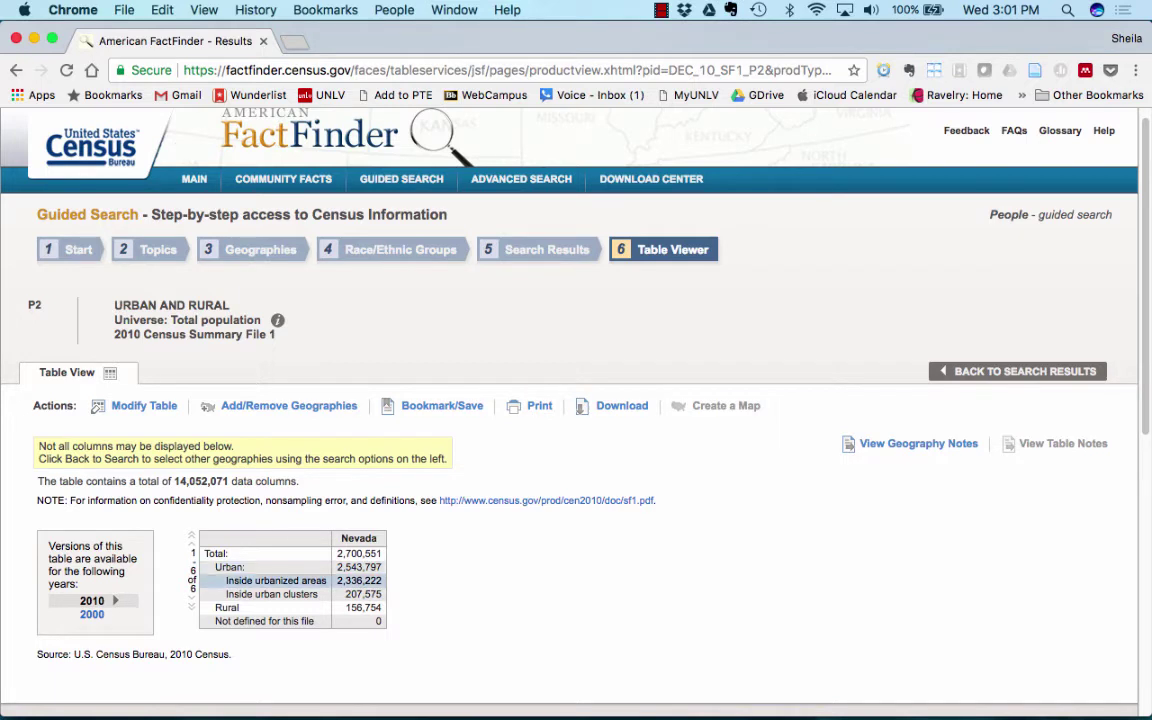
{"action": "left_click", "coordinate": [290, 607]}
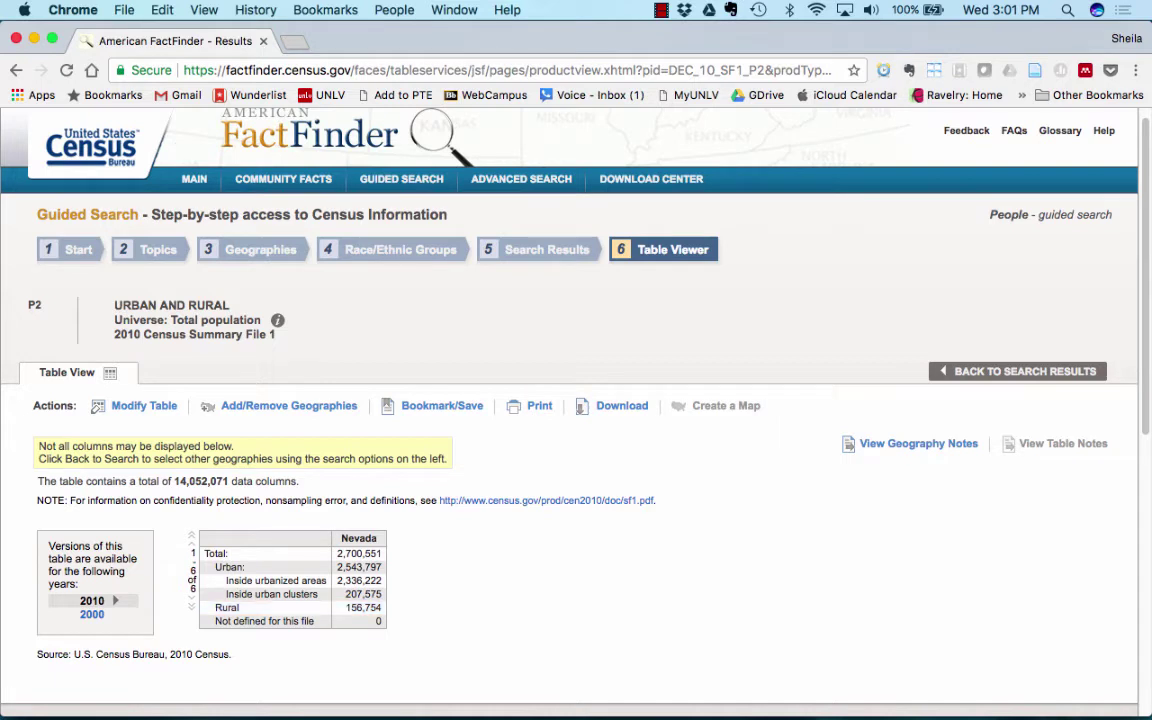
{"action": "left_click", "coordinate": [290, 607]}
{"action": "key", "text": "super+Tab"}
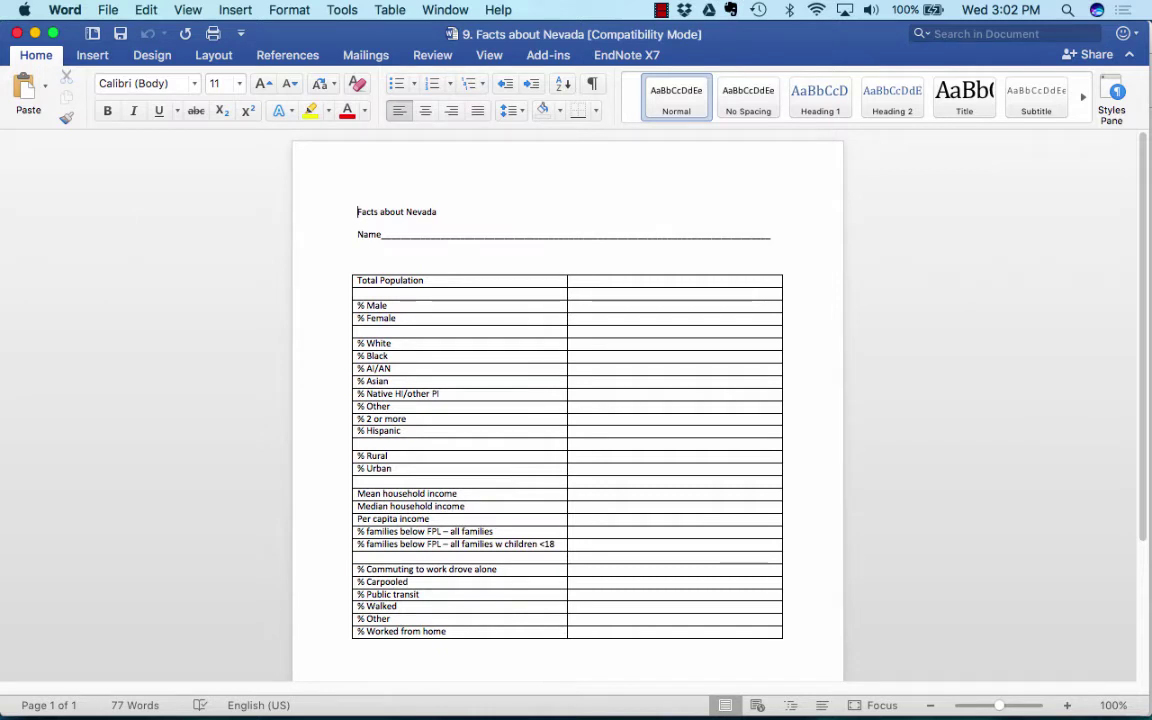
{"action": "key", "text": "super+Tab"}
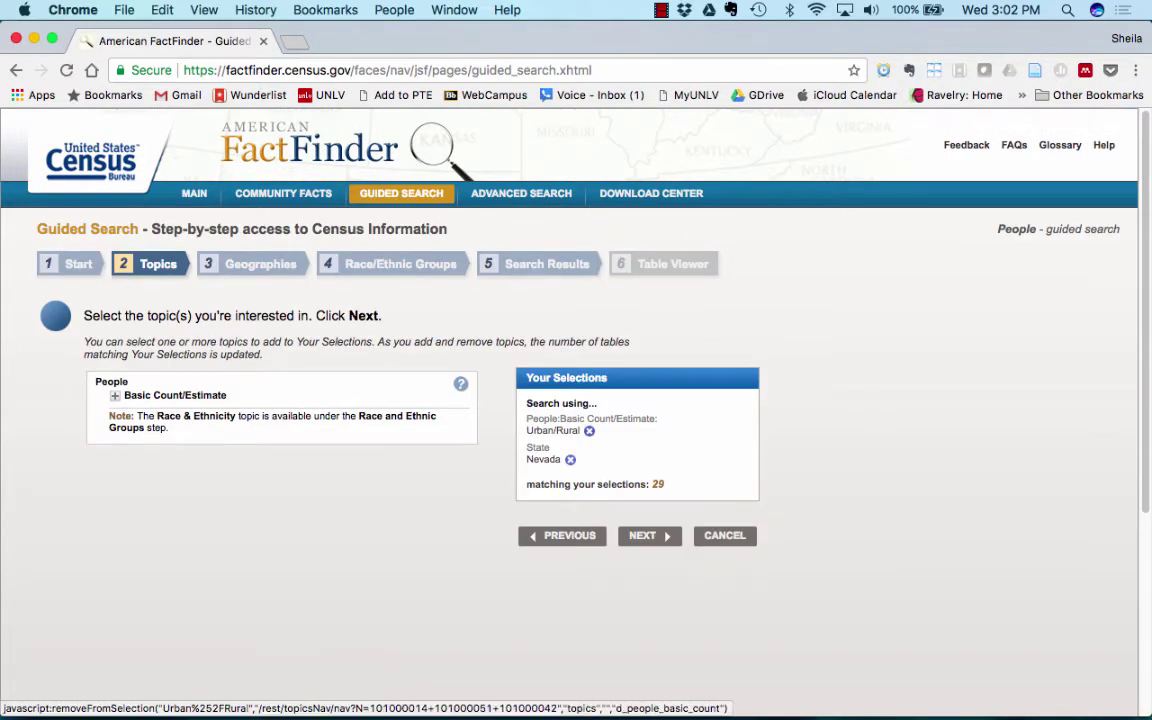
- Replace Urban/Rural with the Income/Earnings (Households) topic in the search selections
{"action": "left_click", "coordinate": [589, 430]}
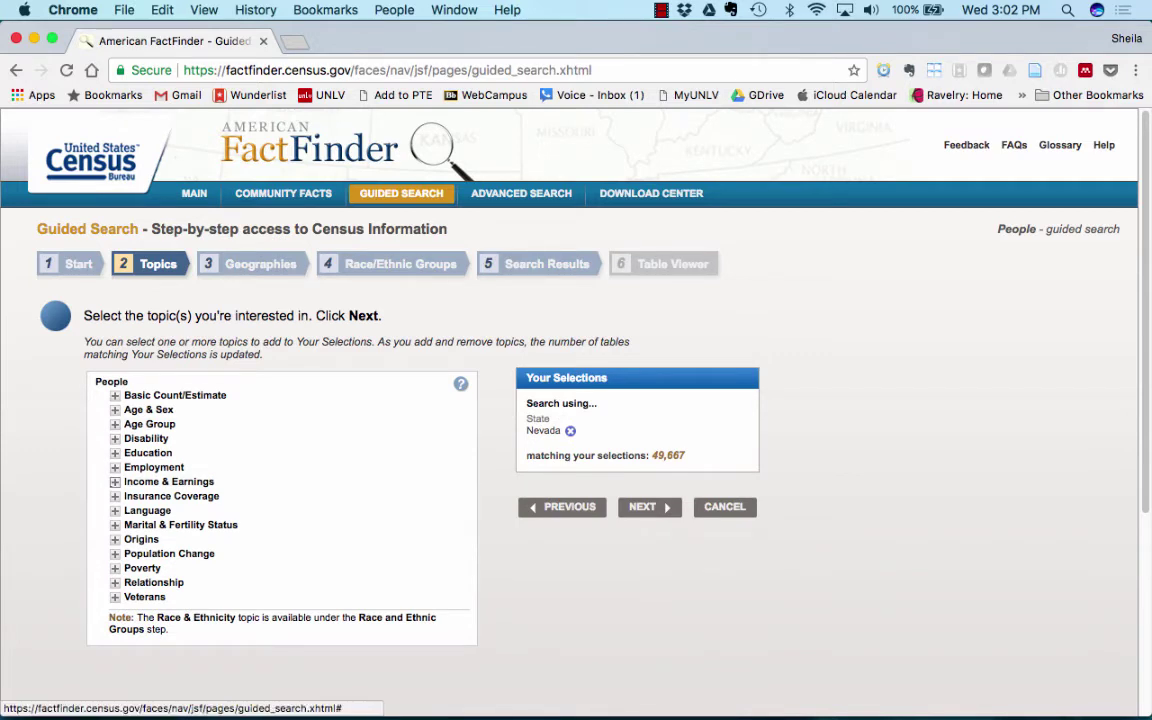
{"action": "left_click", "coordinate": [115, 481]}
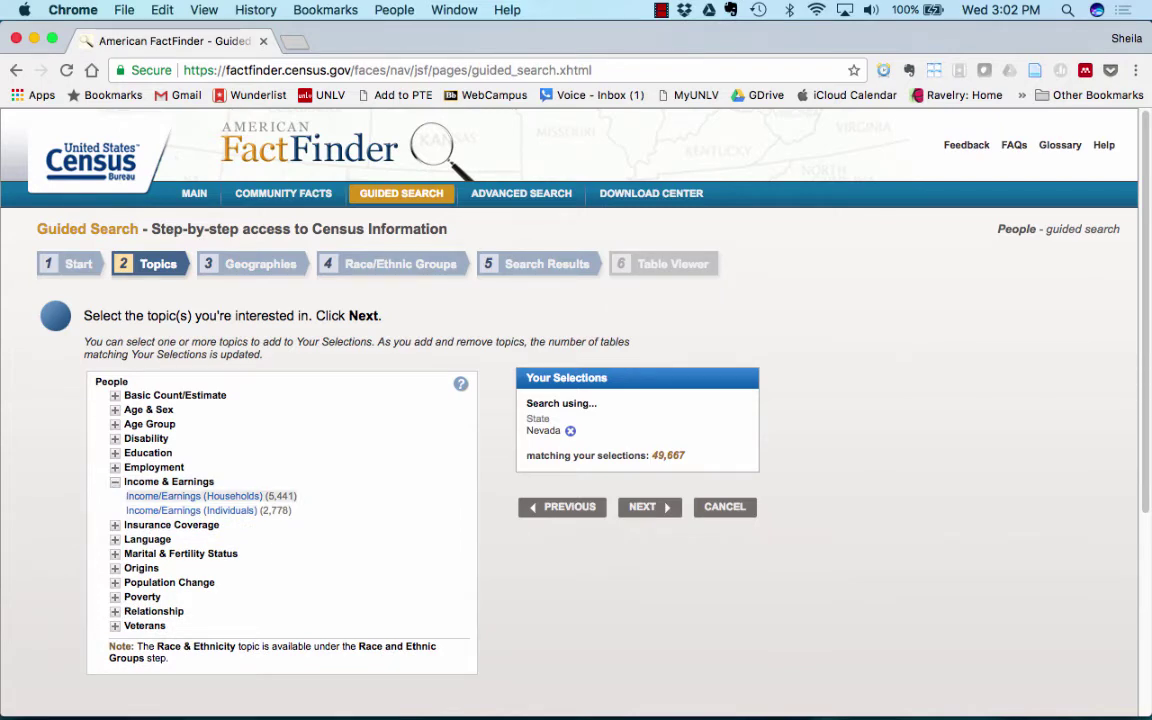
{"action": "left_click_drag", "start_coordinate": [194, 496], "coordinate": [500, 365]}
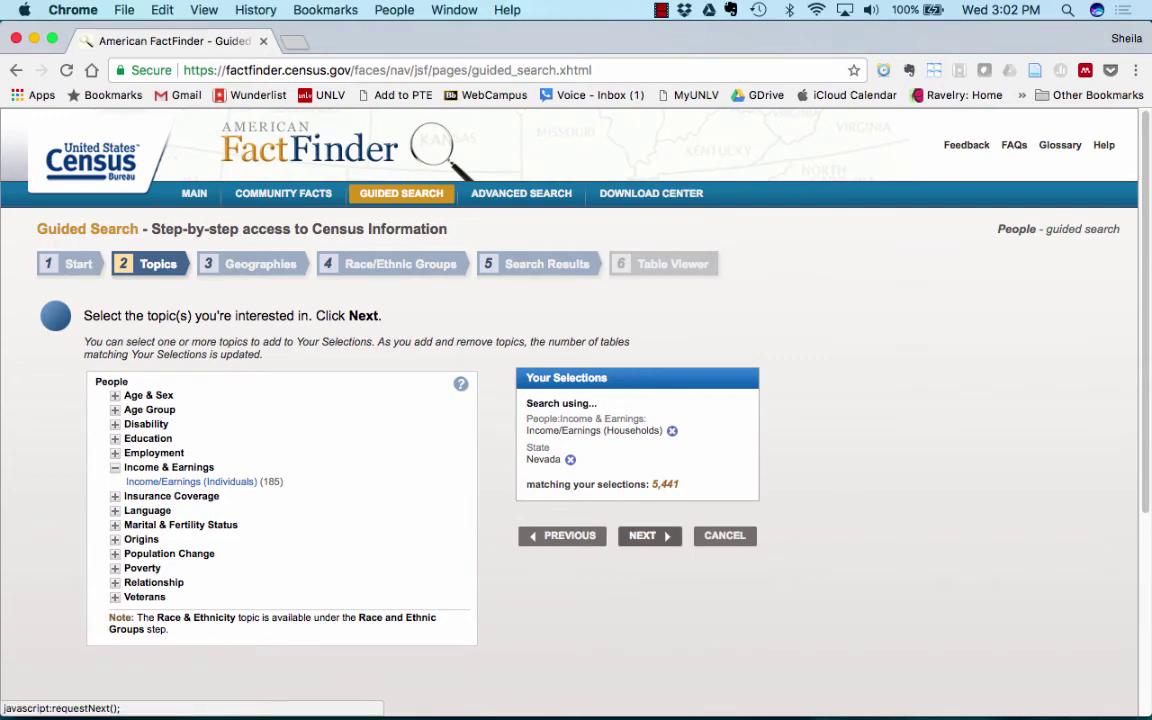
- Move past Geographies and Race/Ethnic Groups and open Nevada's DP03 Selected Economic Characteristics table
{"action": "left_click", "coordinate": [645, 536]}
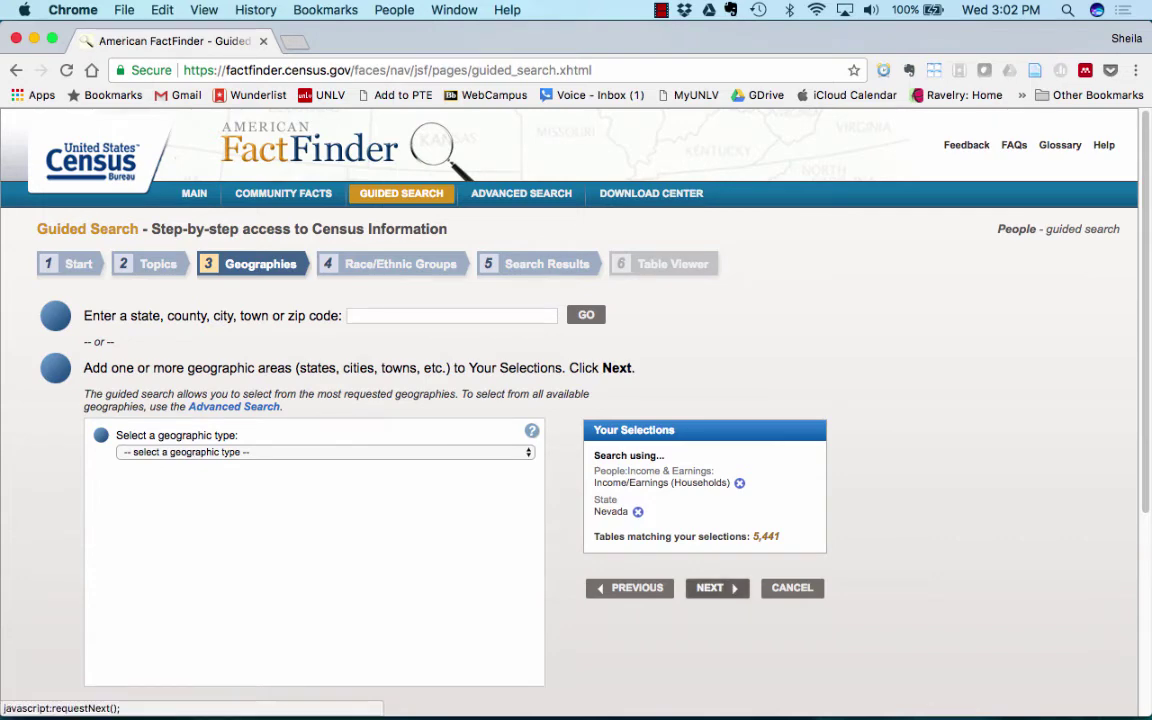
{"action": "left_click", "coordinate": [712, 588]}
{"action": "left_click", "coordinate": [759, 505]}
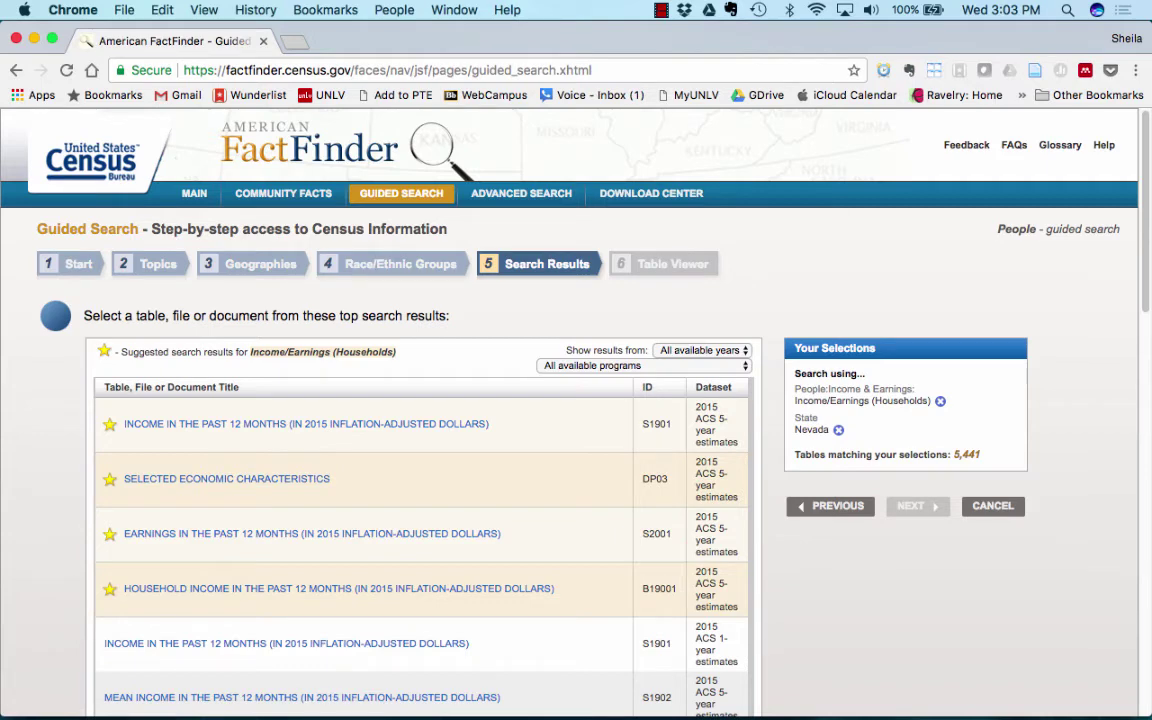
{"action": "left_click", "coordinate": [227, 479]}
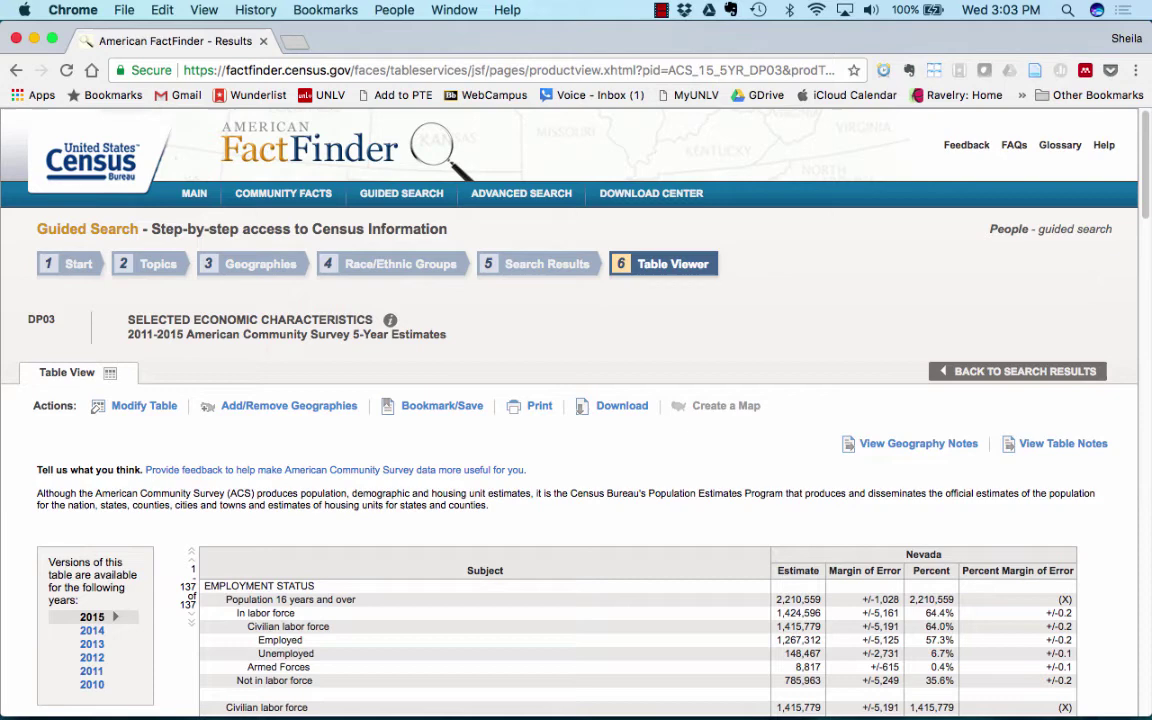
{"action": "key", "text": "super+Tab"}
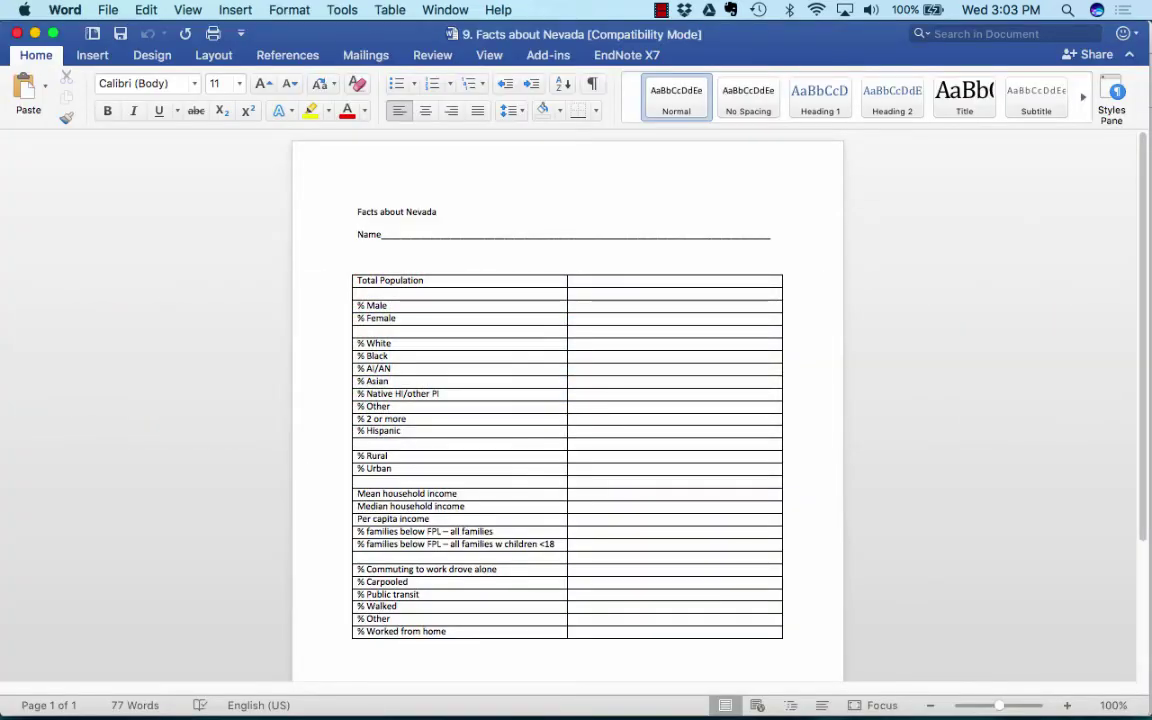
{"action": "scroll", "coordinate": [567, 400], "scroll_direction": "down", "scroll_amount": 1}
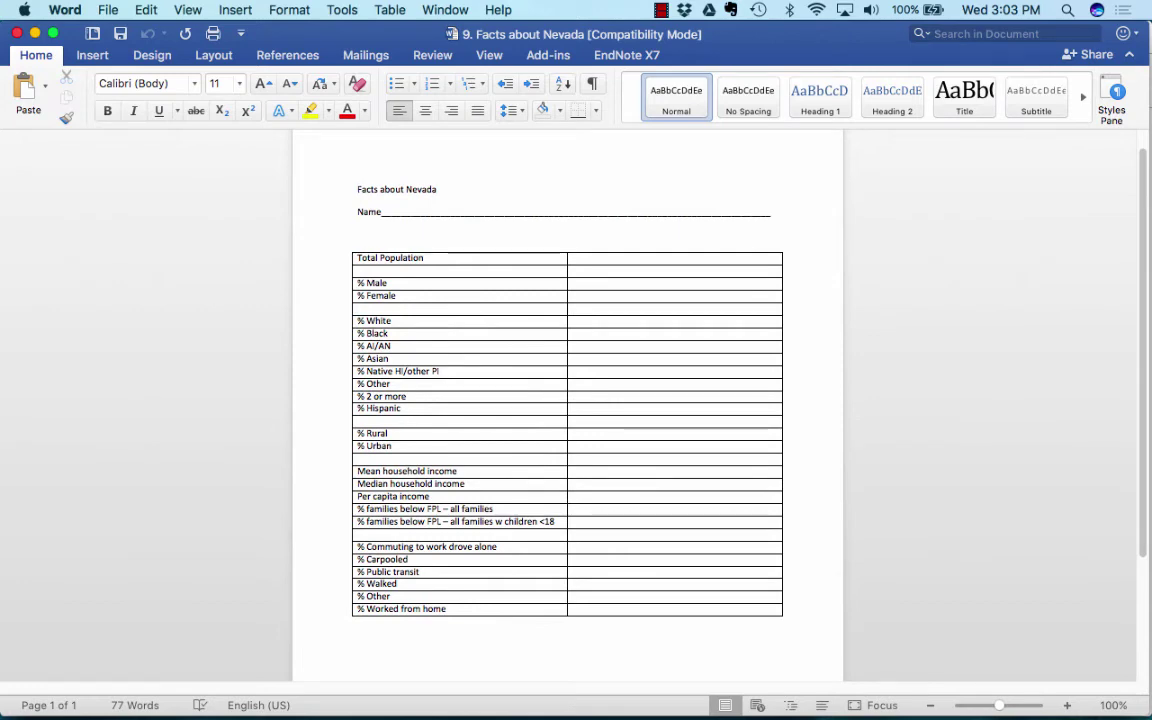
{"action": "key", "text": "super+Tab"}
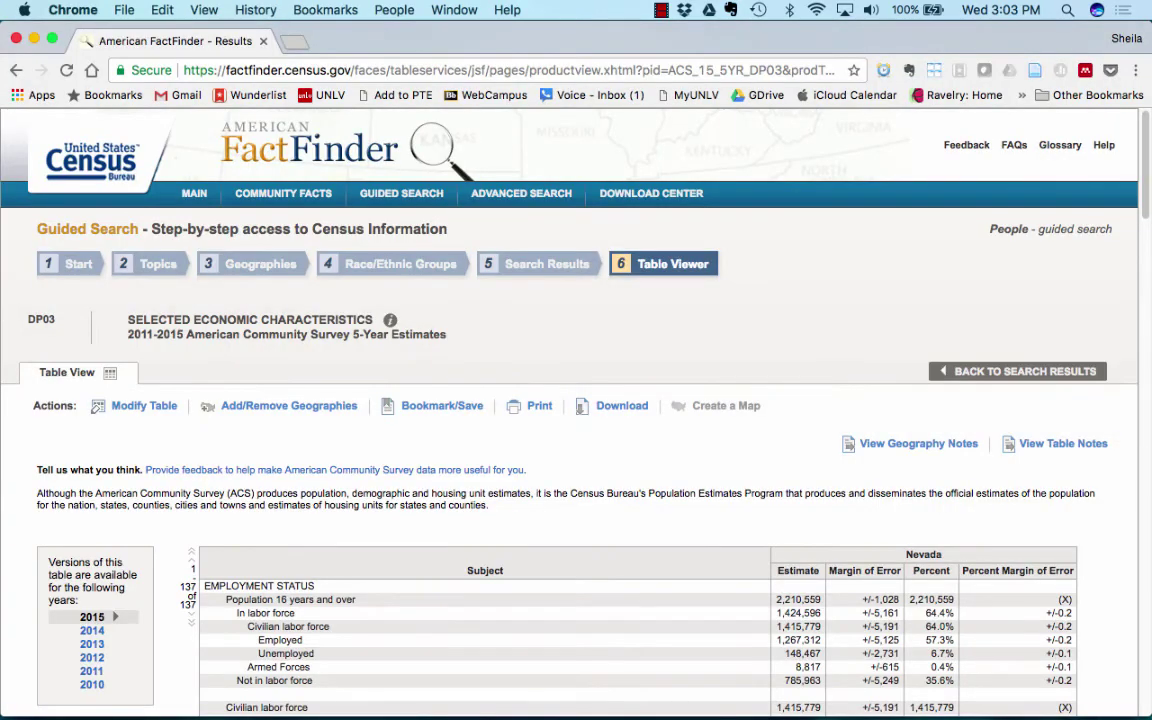
- Scroll DP03 to the income figures (per capita 26,541, median family 60,916), checking the Word worksheet
{"action": "scroll", "coordinate": [576, 540], "scroll_direction": "down", "scroll_amount": 2}
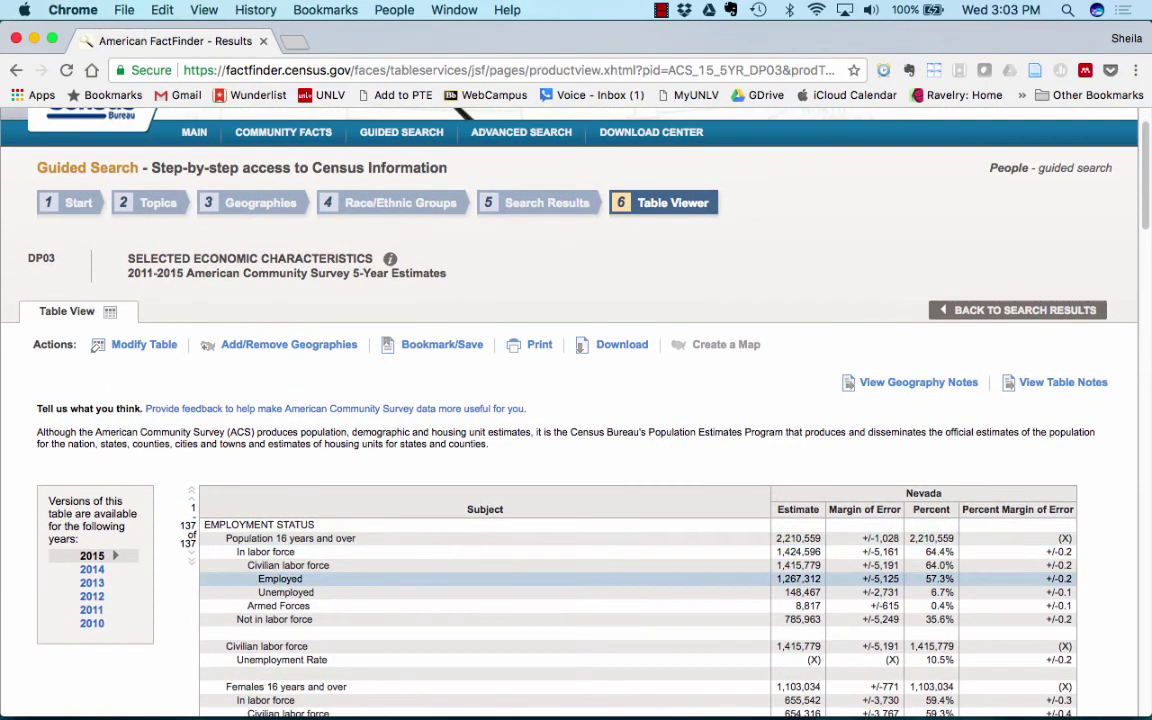
{"action": "scroll", "coordinate": [576, 500], "scroll_direction": "down", "scroll_amount": 8}
{"action": "scroll", "coordinate": [500, 560], "scroll_direction": "down", "scroll_amount": 7}
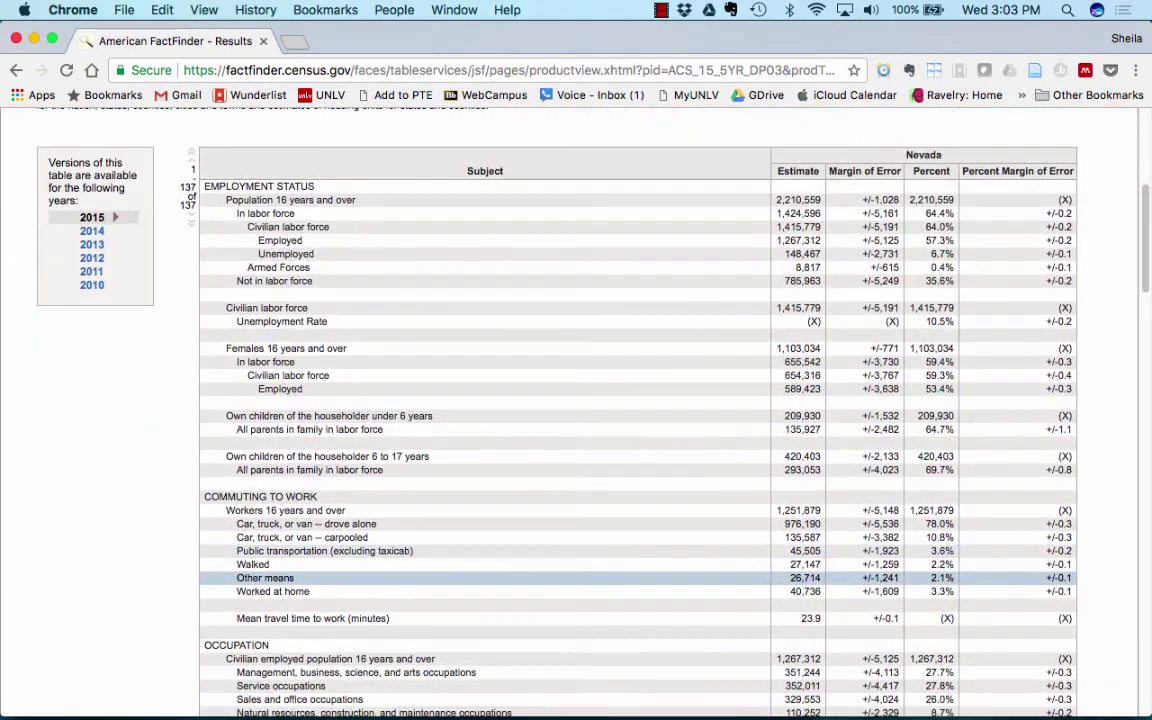
{"action": "scroll", "coordinate": [576, 567], "scroll_direction": "down", "scroll_amount": 10}
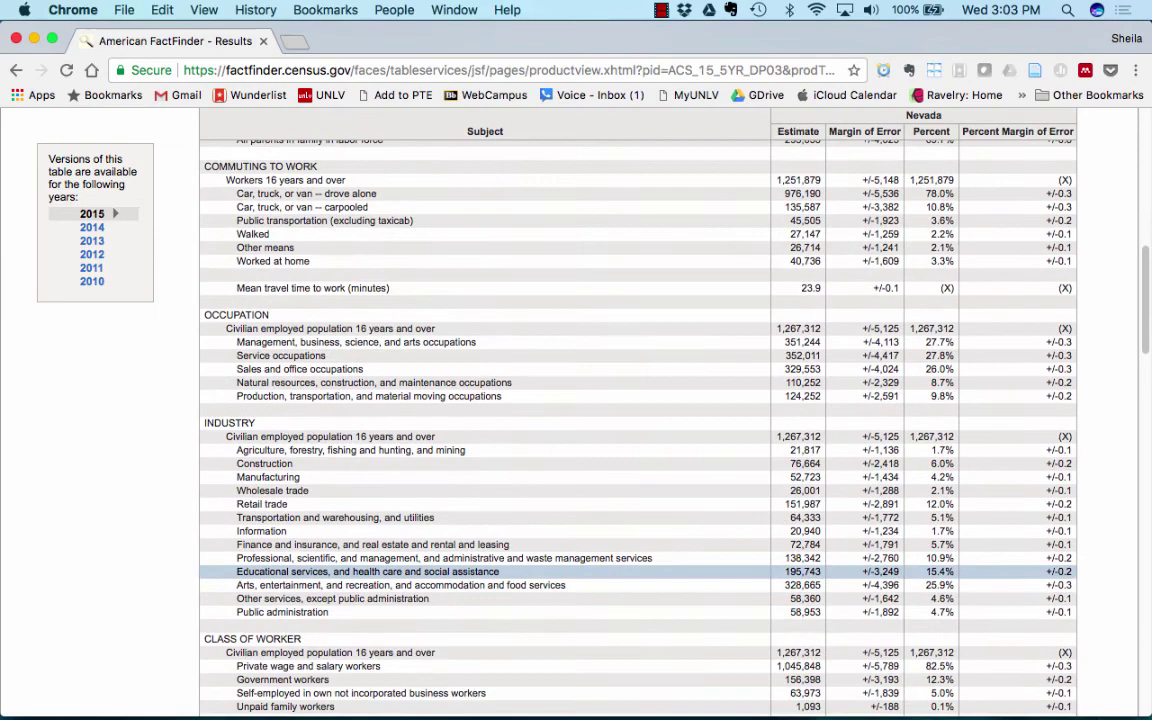
{"action": "scroll", "coordinate": [576, 580], "scroll_direction": "down", "scroll_amount": 1}
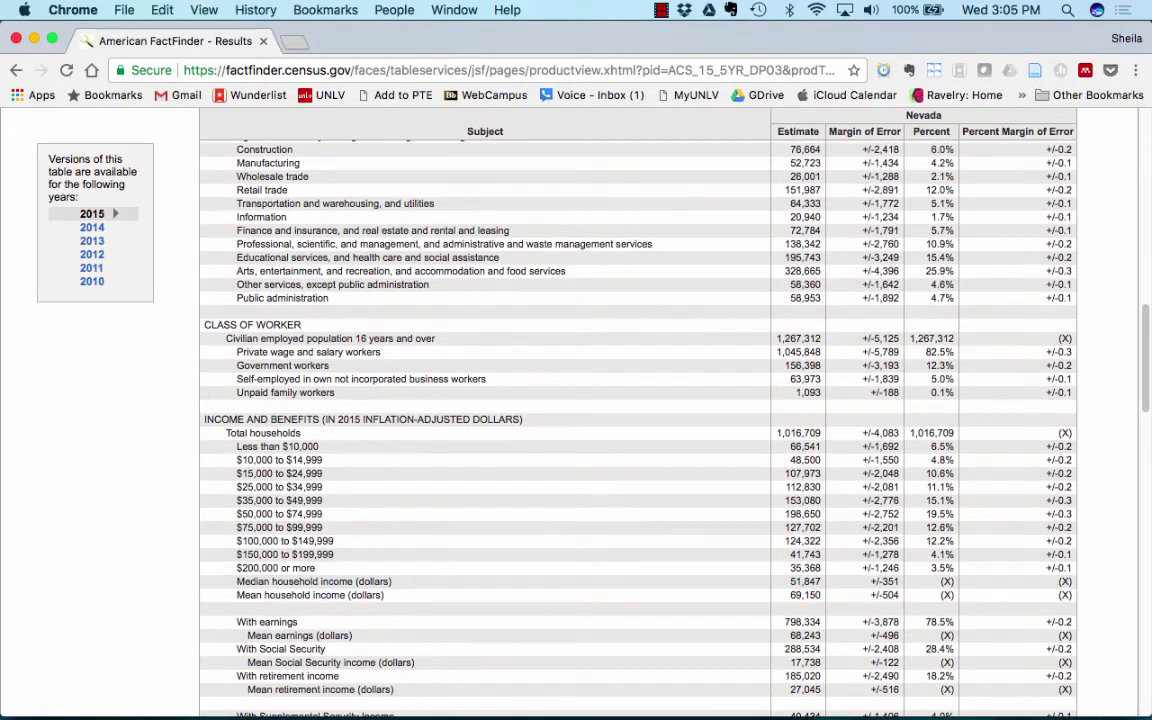
{"action": "scroll", "coordinate": [576, 420], "scroll_direction": "up", "scroll_amount": 1}
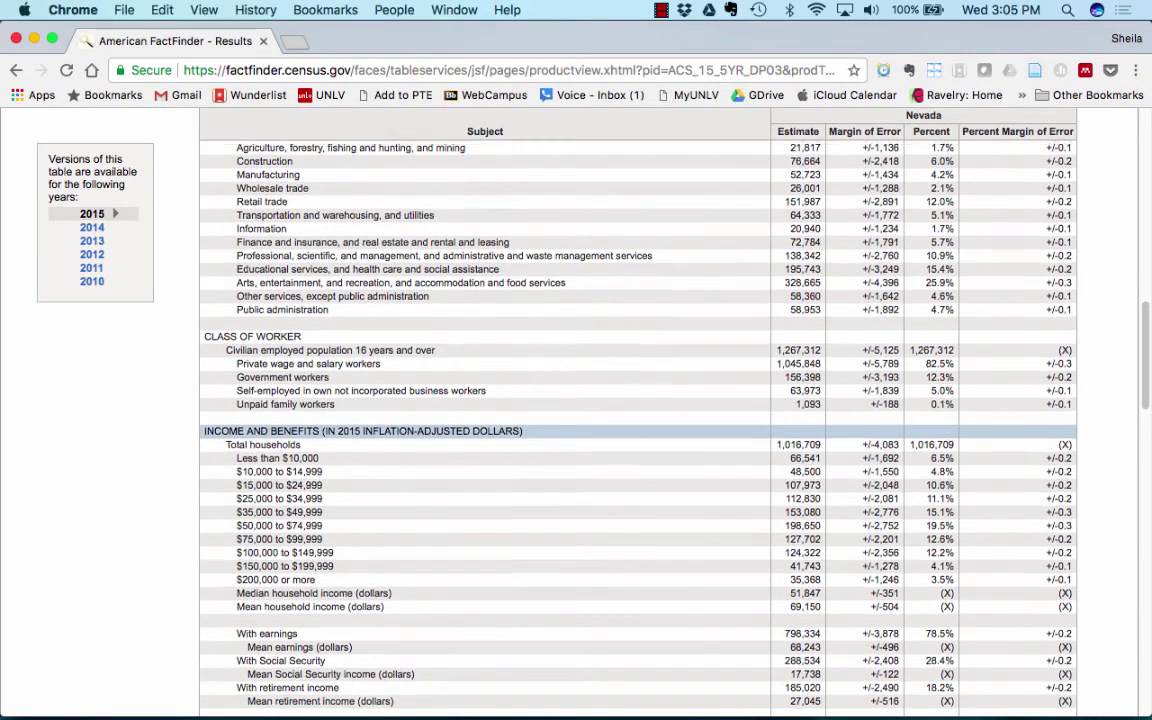
{"action": "scroll", "coordinate": [576, 424], "scroll_direction": "down", "scroll_amount": 5}
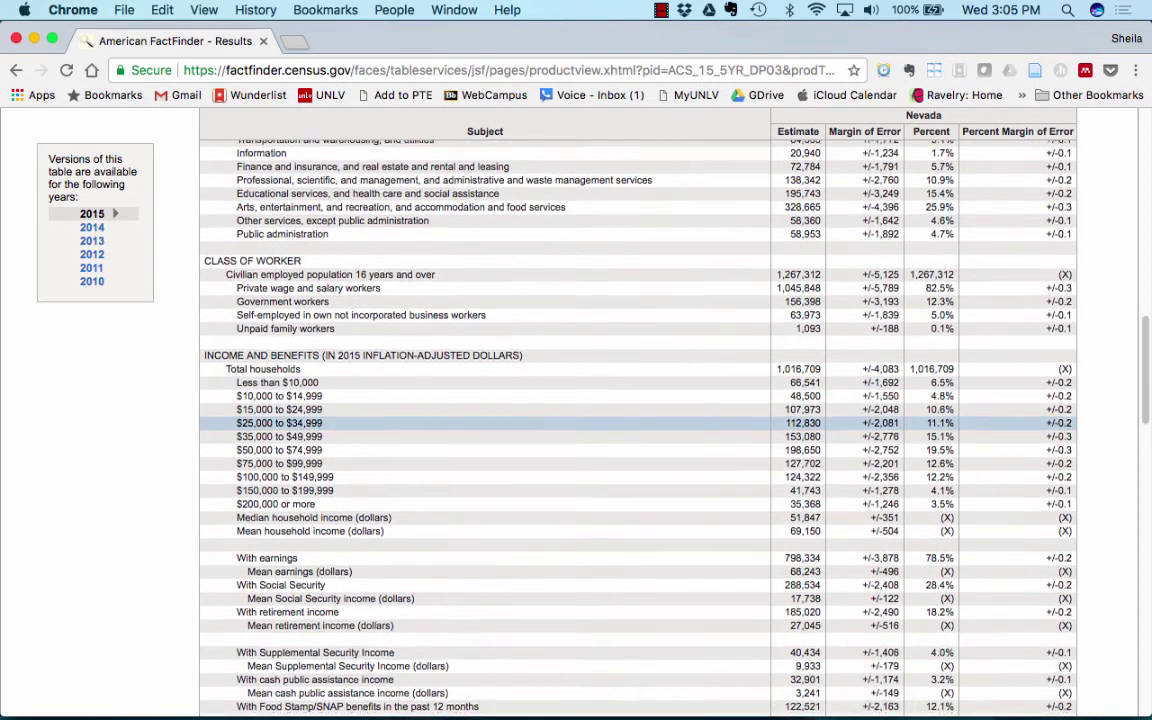
{"action": "scroll", "coordinate": [576, 424], "scroll_direction": "down", "scroll_amount": 1}
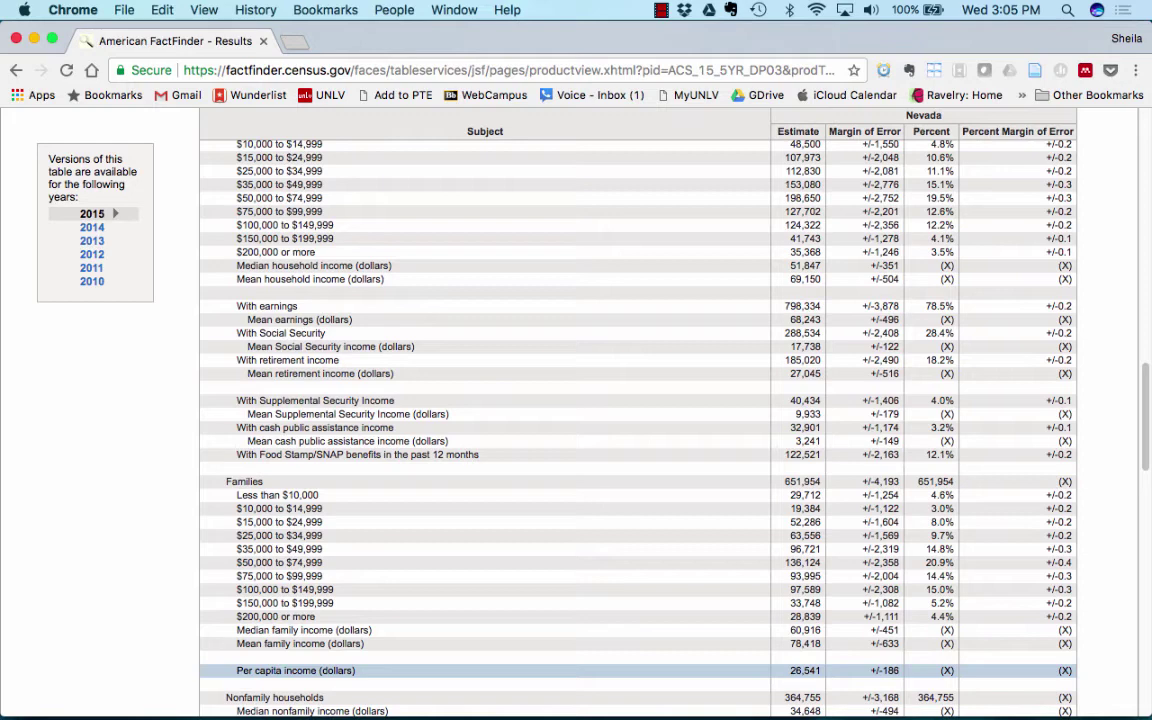
{"action": "key", "text": "super+Tab"}
{"action": "key", "text": "super+Tab"}
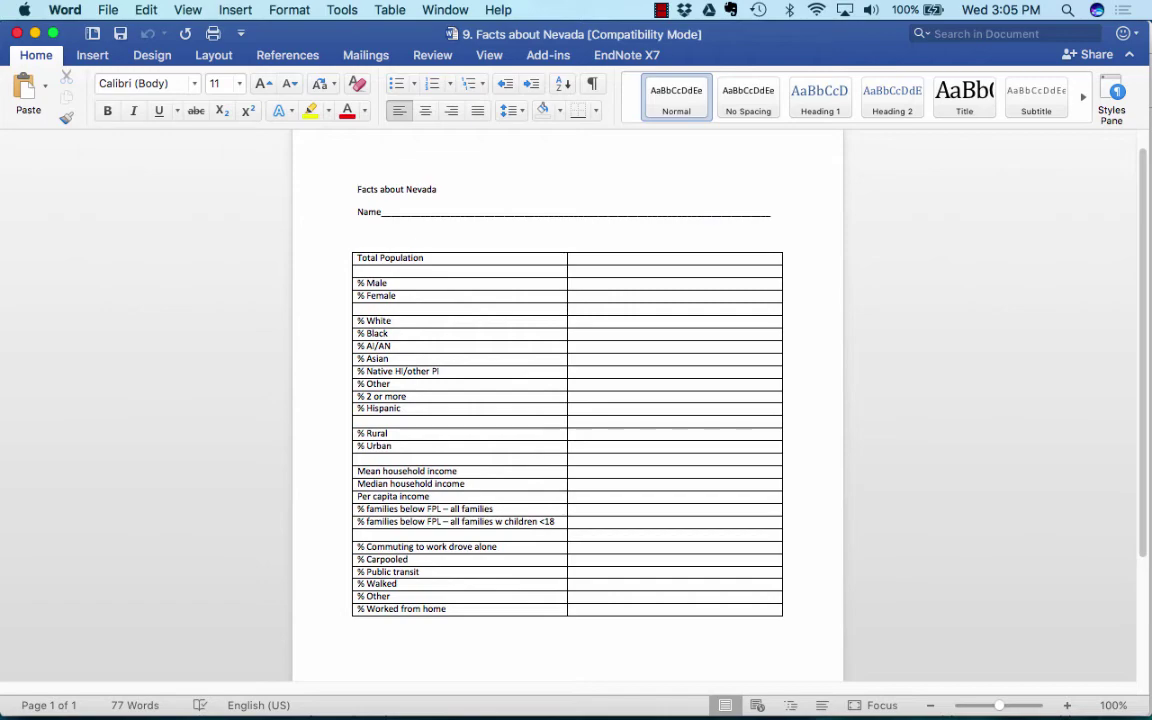
{"action": "key", "text": "super+Tab"}
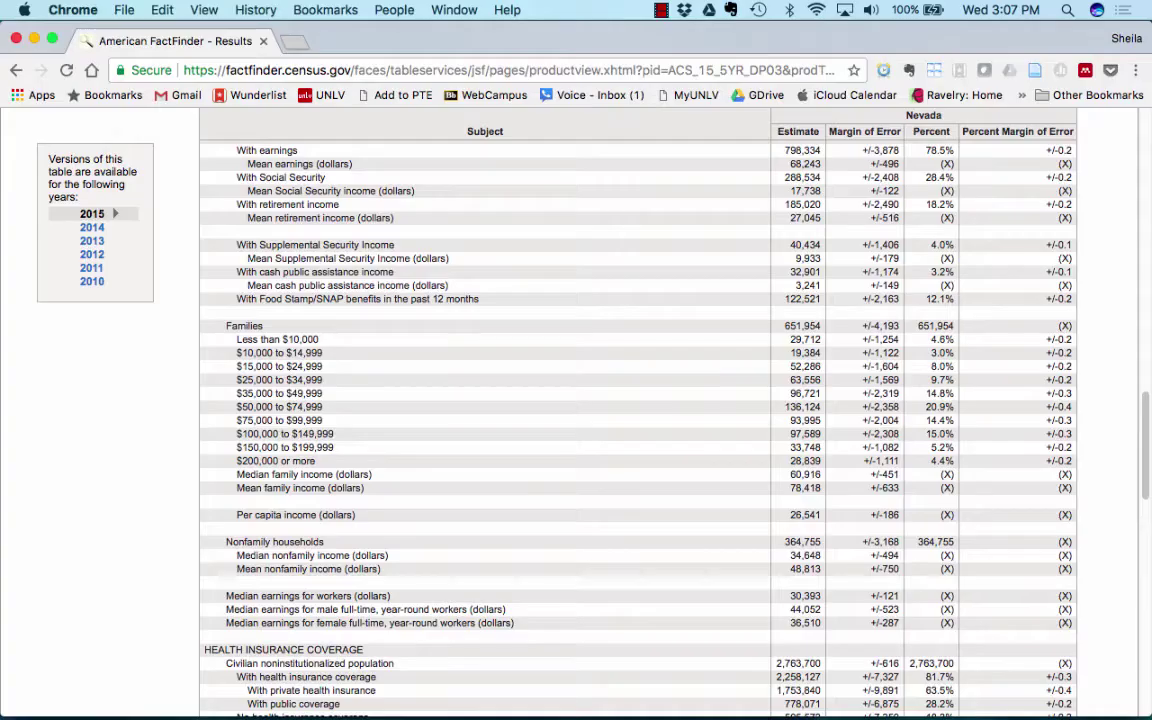
- Scroll DP03 down to poverty rates: 11.4% of families, 15.5% of all people
{"action": "scroll", "coordinate": [637, 400], "scroll_direction": "down", "scroll_amount": 3}
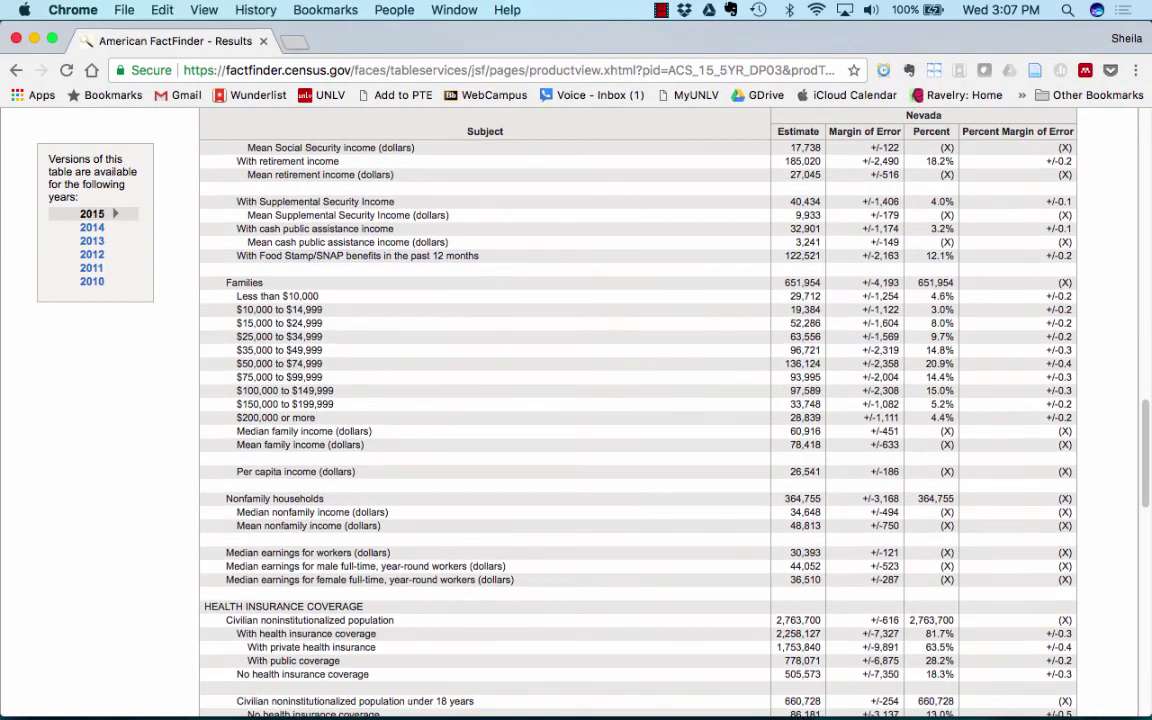
{"action": "scroll", "coordinate": [637, 400], "scroll_direction": "down", "scroll_amount": 8}
{"action": "scroll", "coordinate": [600, 256], "scroll_direction": "down", "scroll_amount": 2}
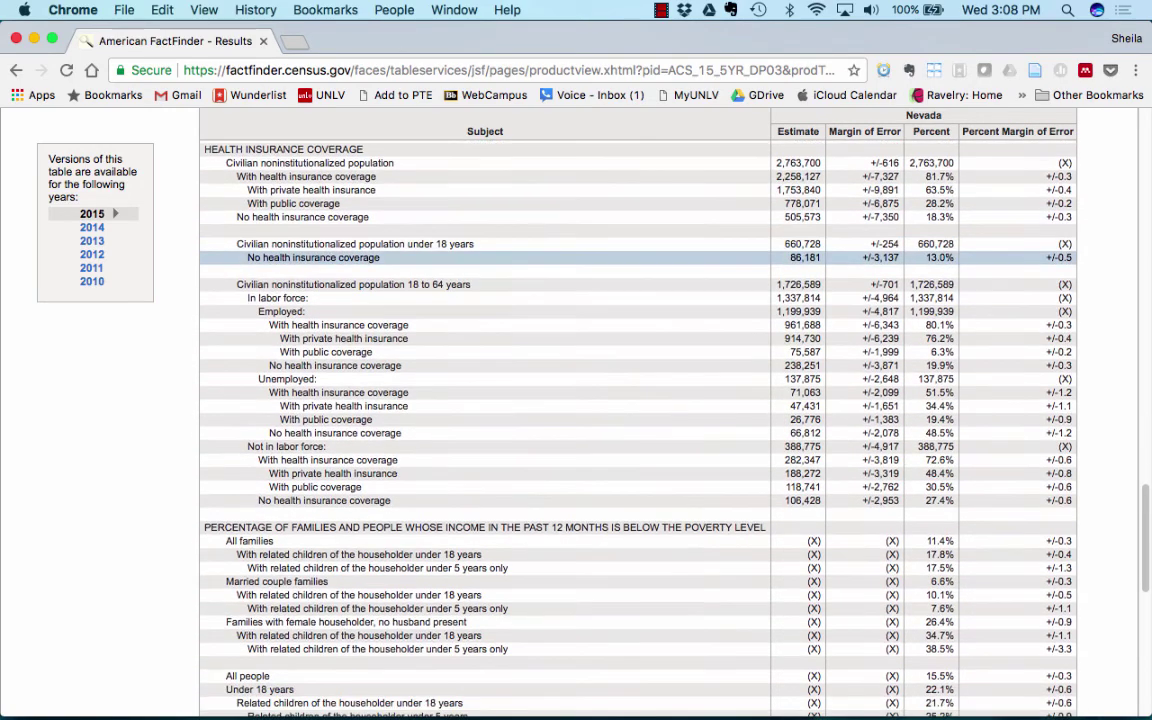
{"action": "scroll", "coordinate": [600, 354], "scroll_direction": "down", "scroll_amount": 4}
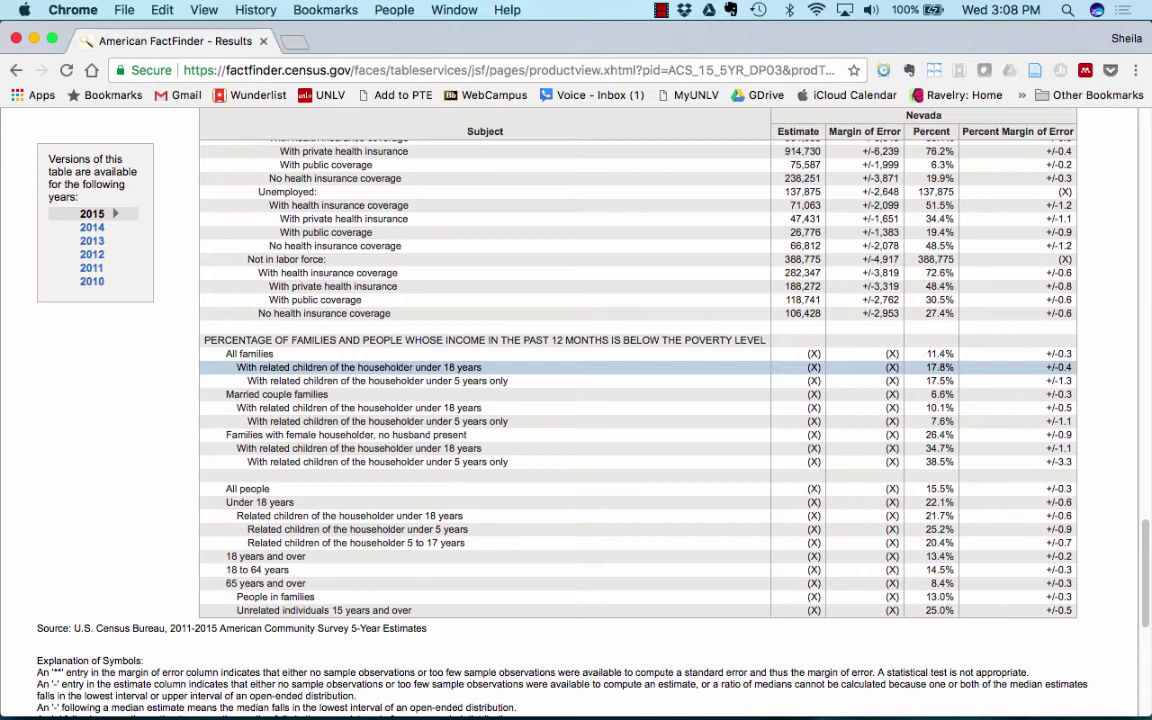
{"action": "key", "text": "super+Tab"}
{"action": "key", "text": "super+Tab"}
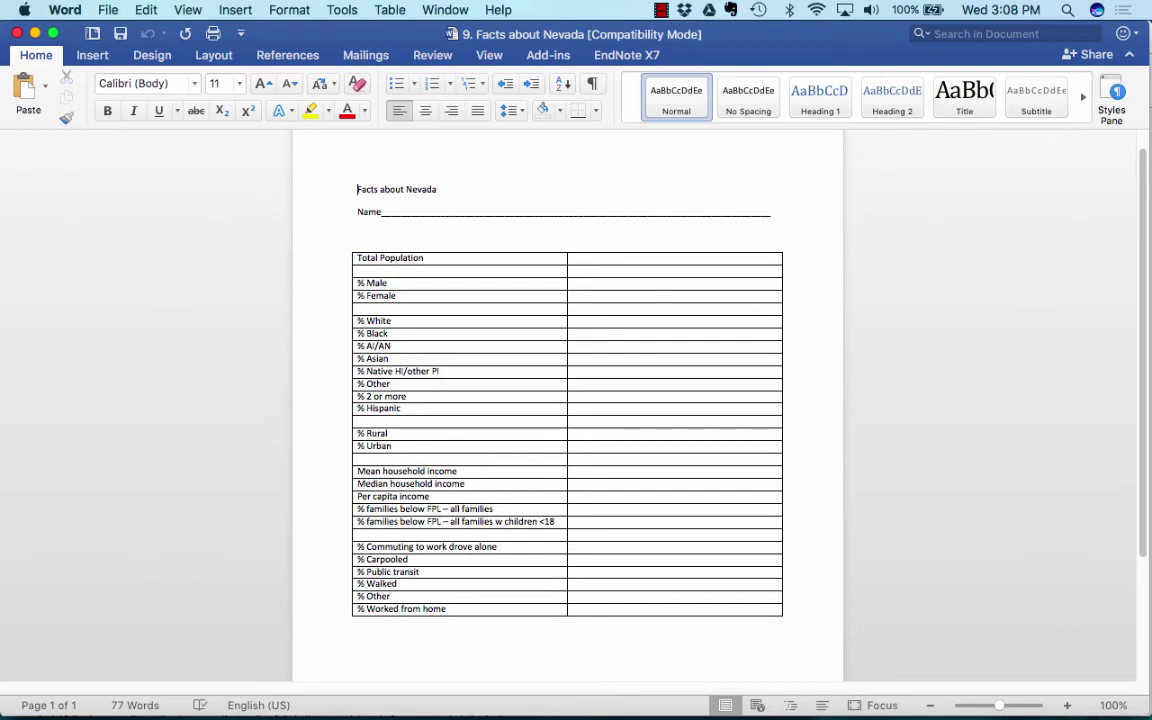
{"action": "key", "text": "super+Tab"}
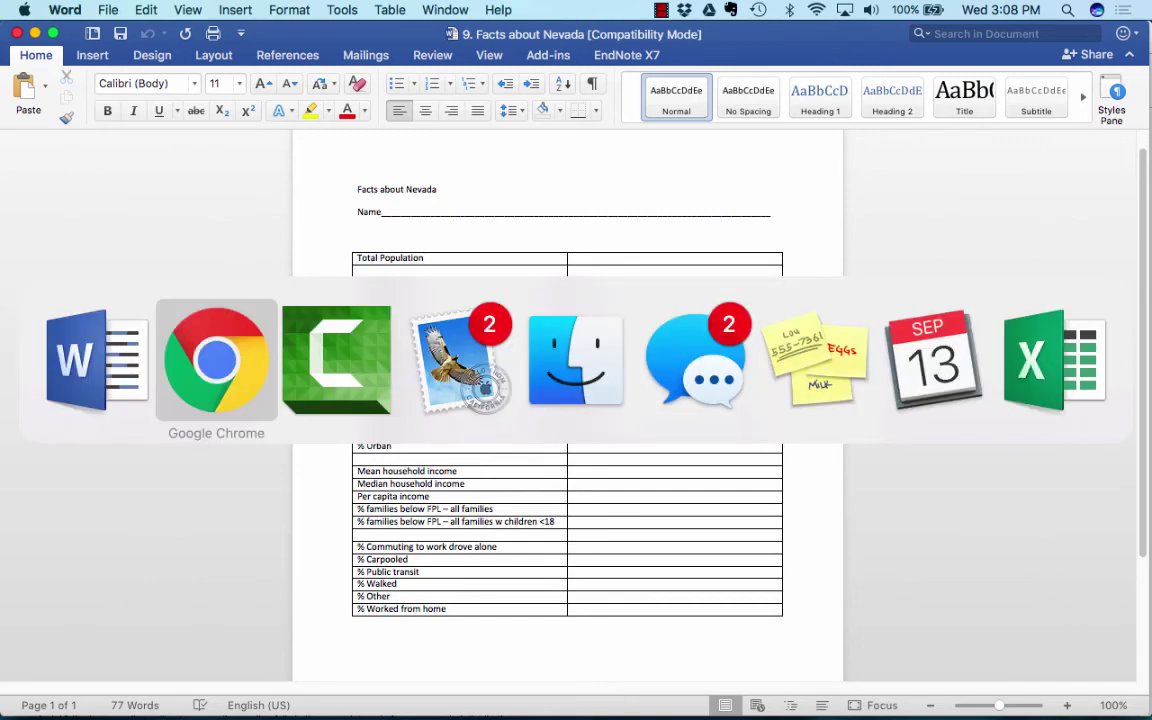
- Scroll DP03 back to Commuting to Work: 78.0% drove alone, 3.6% public transit
{"action": "scroll", "coordinate": [638, 400], "scroll_direction": "up", "scroll_amount": 15}
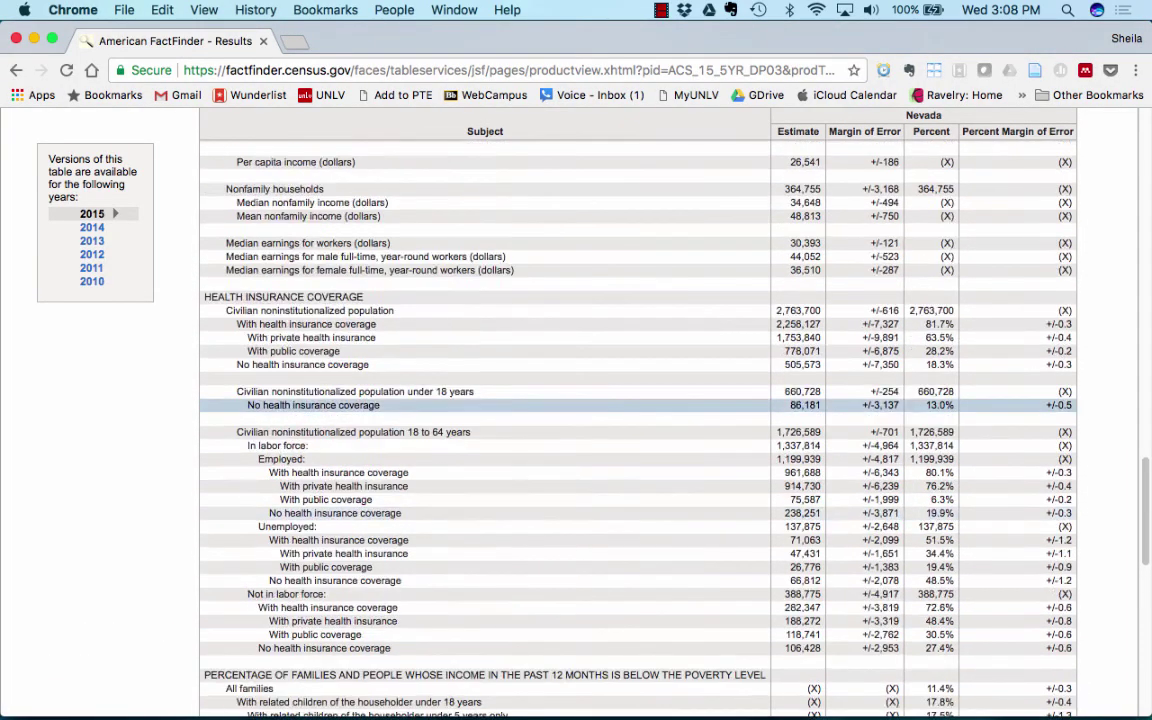
{"action": "scroll", "coordinate": [638, 400], "scroll_direction": "up", "scroll_amount": 10}
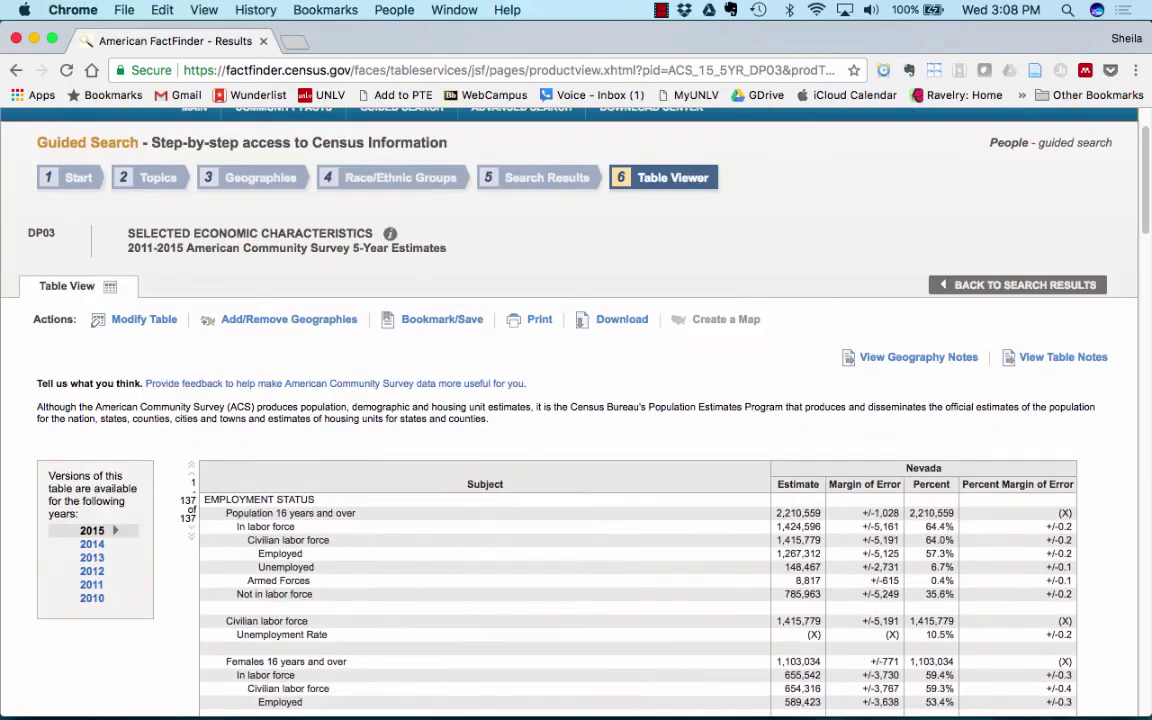
{"action": "scroll", "coordinate": [600, 582], "scroll_direction": "down", "scroll_amount": 4}
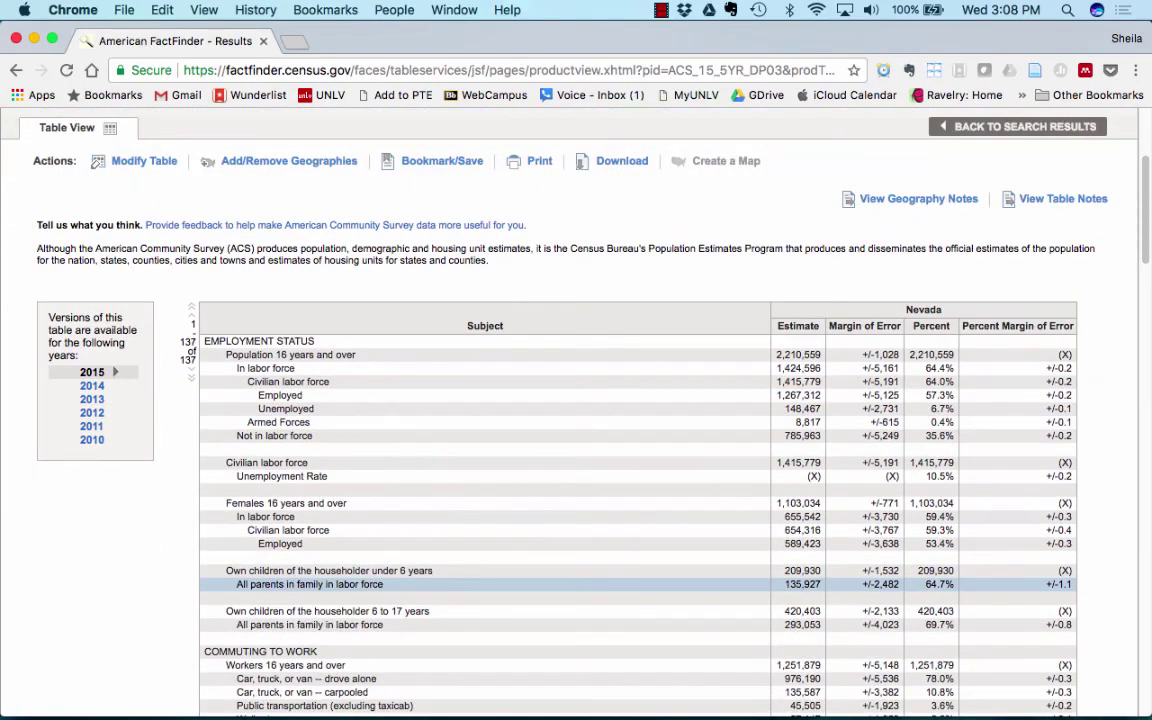
{"action": "scroll", "coordinate": [600, 500], "scroll_direction": "down", "scroll_amount": 9}
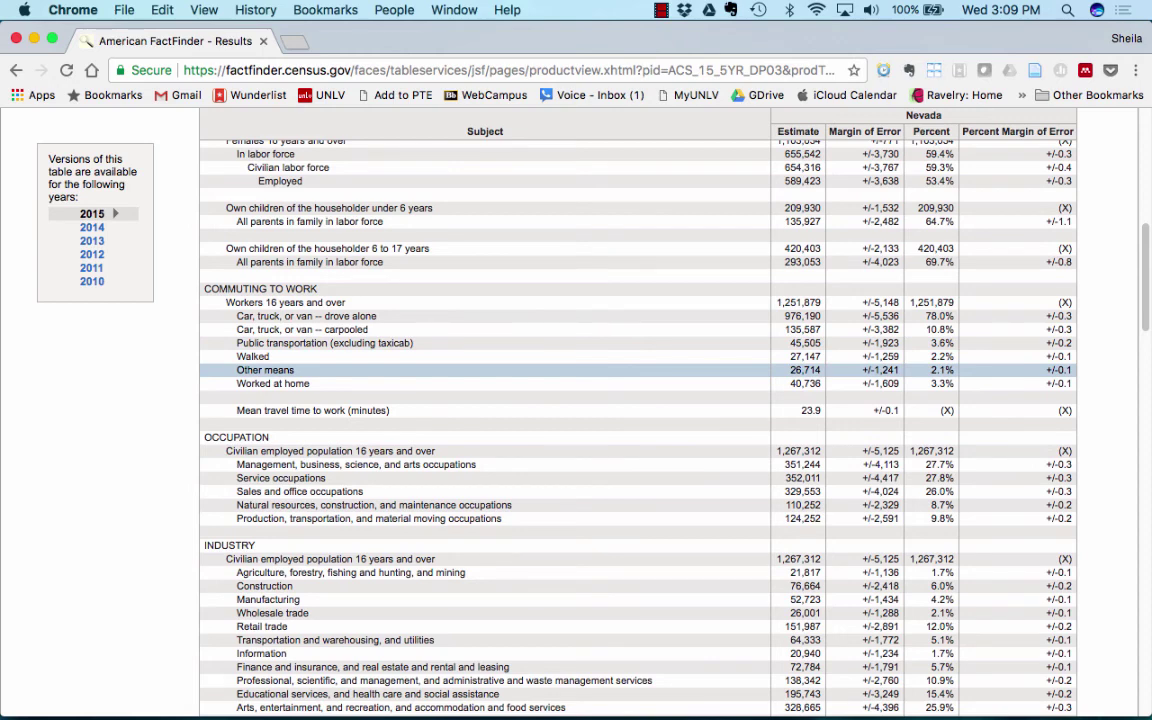
- Switch from Chrome to the Facts about Nevada worksheet with its commuting rows
{"action": "key", "text": "super+Tab"}
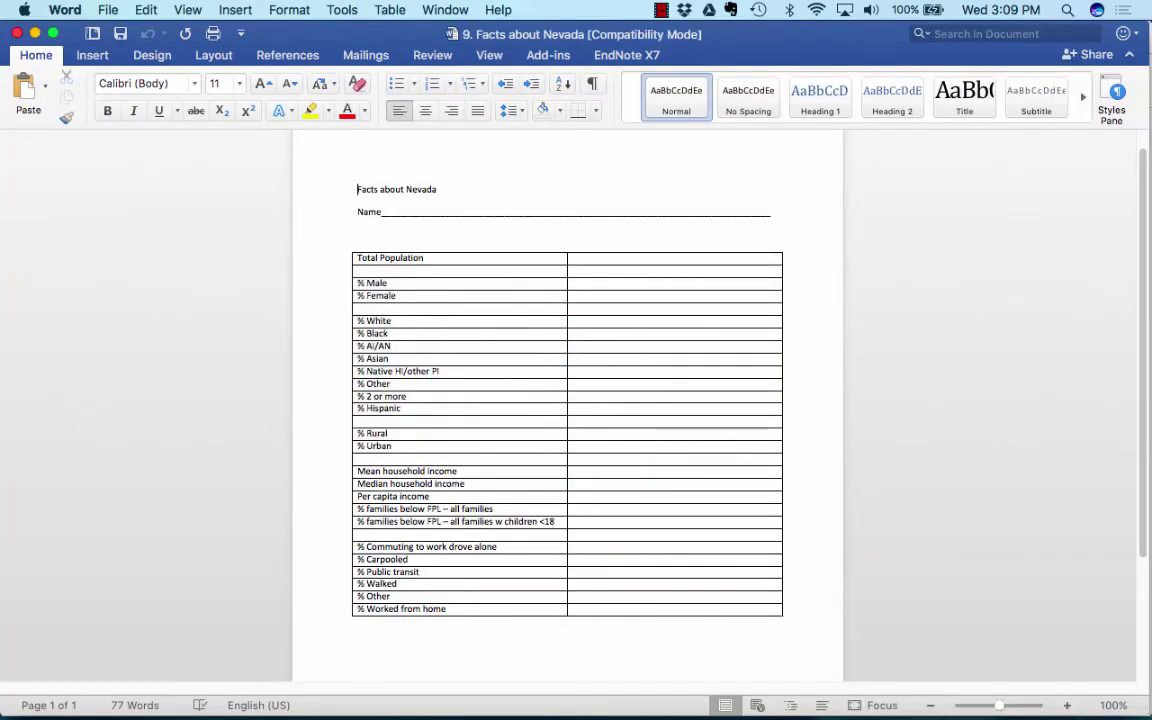